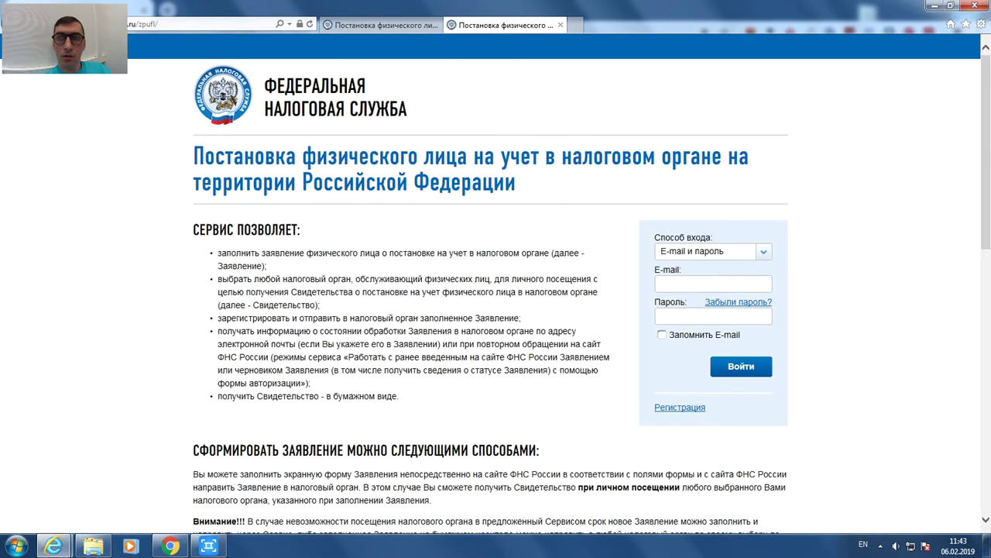
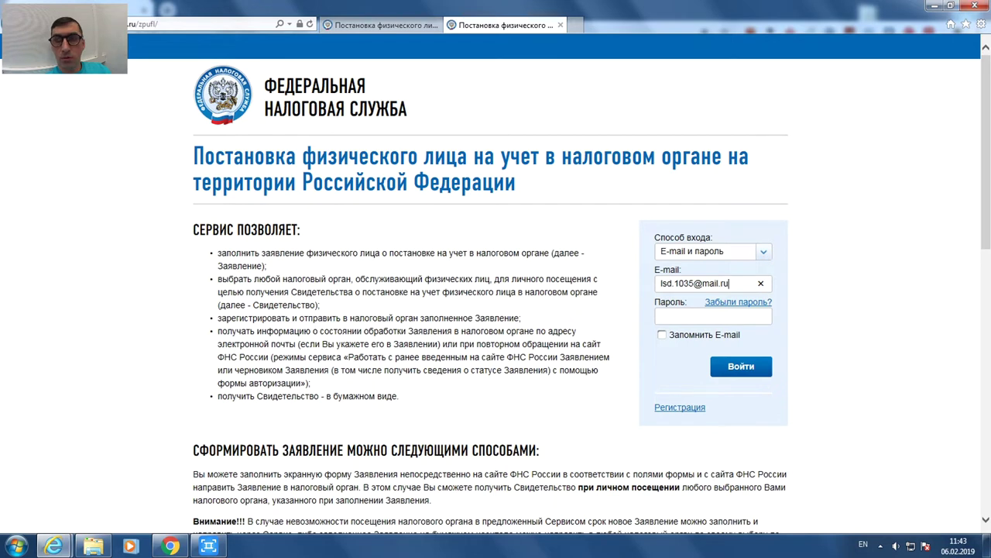
- Sign in with the account e-mail and password, with Запомнить E-mail ticked
left_click(713, 315)
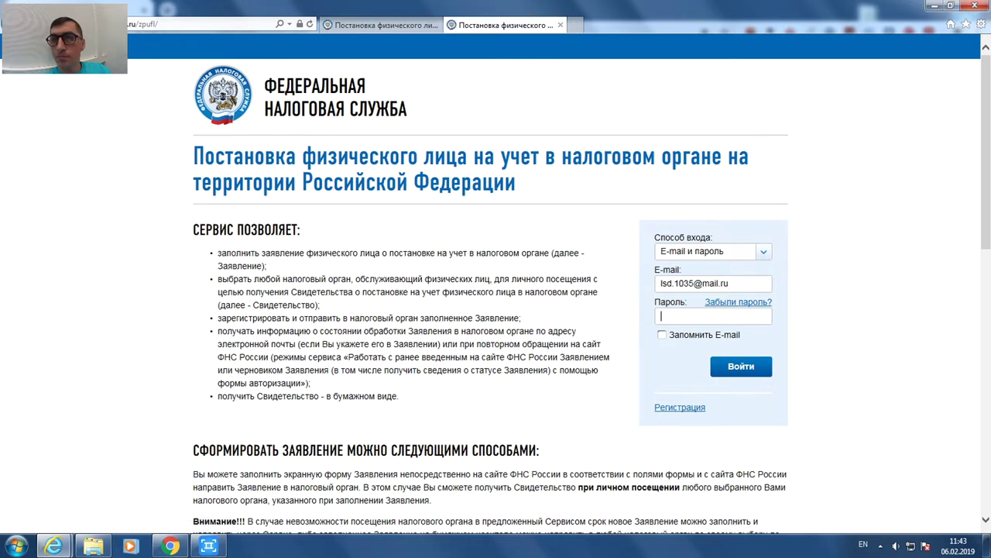
type("12")
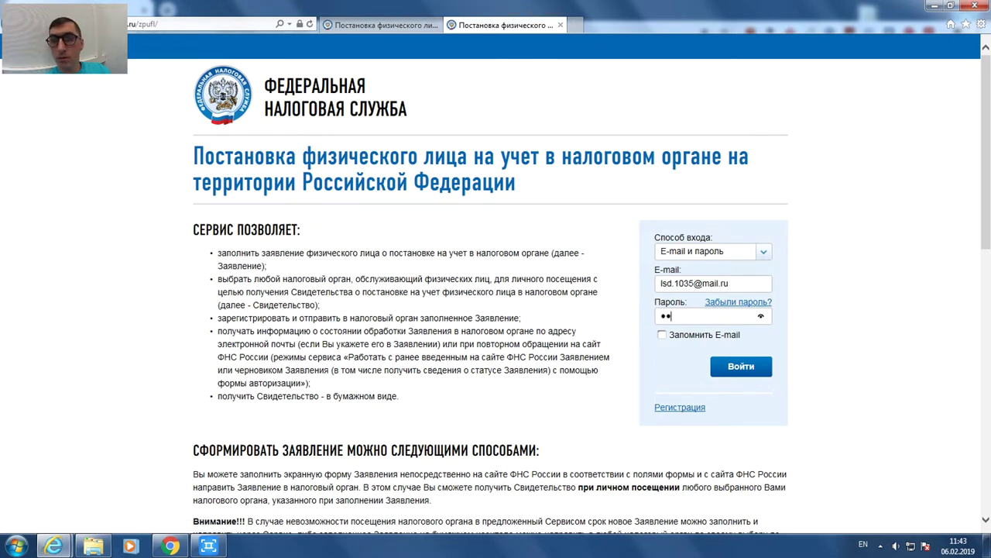
type("34567")
left_click(662, 334)
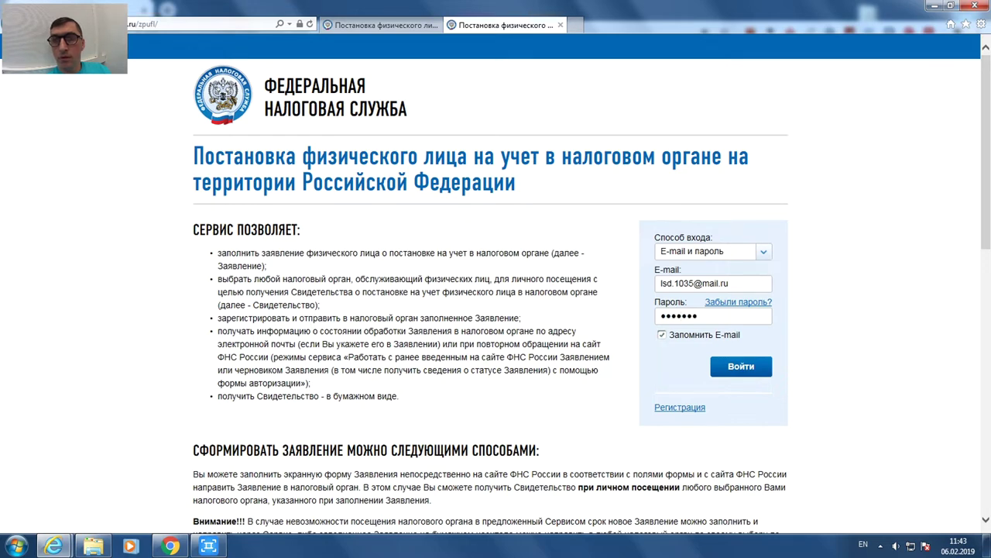
left_click(741, 366)
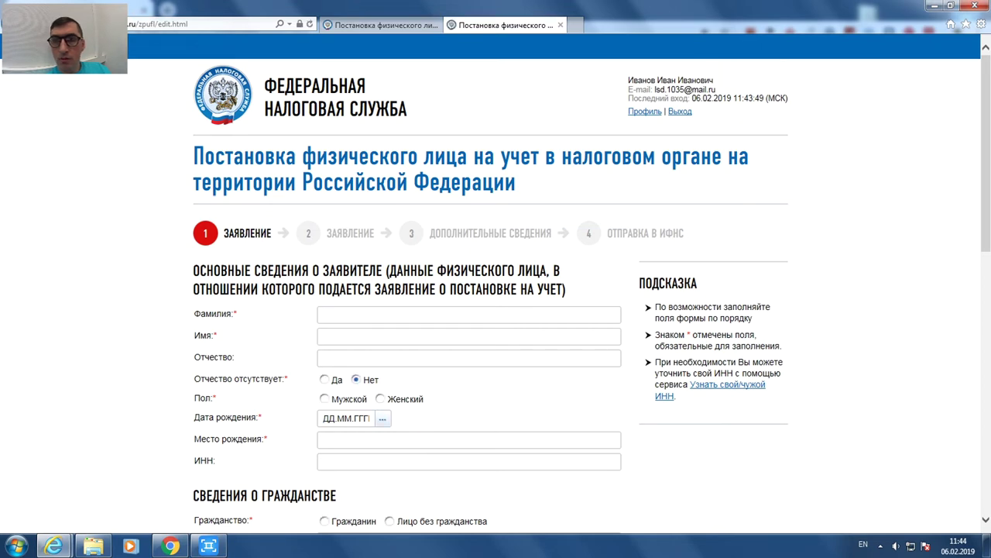
- Enter the applicant's surname, first name and patronymic in Russian
scroll(495, 295, "down", 1)
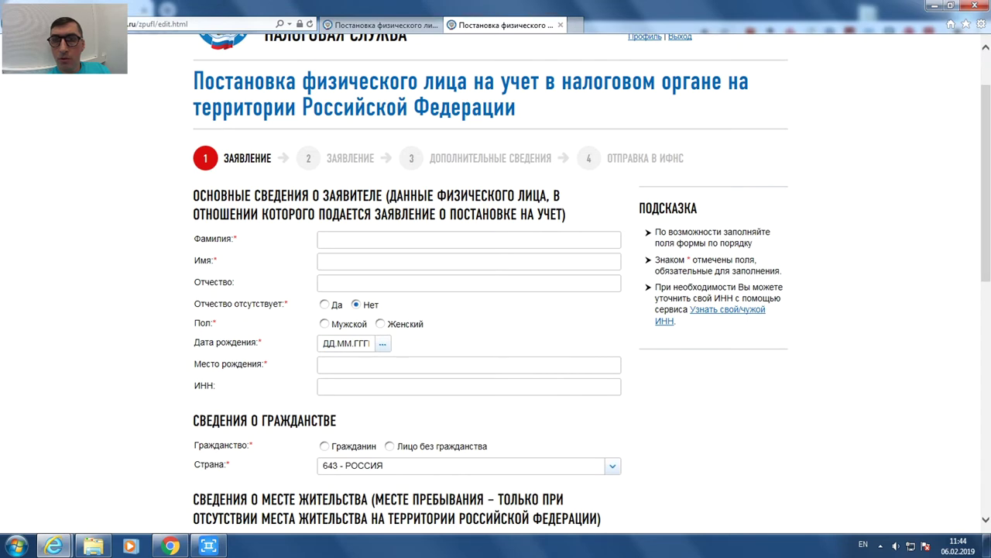
key("alt+shift")
type("Иванов")
left_click(324, 261)
type("И")
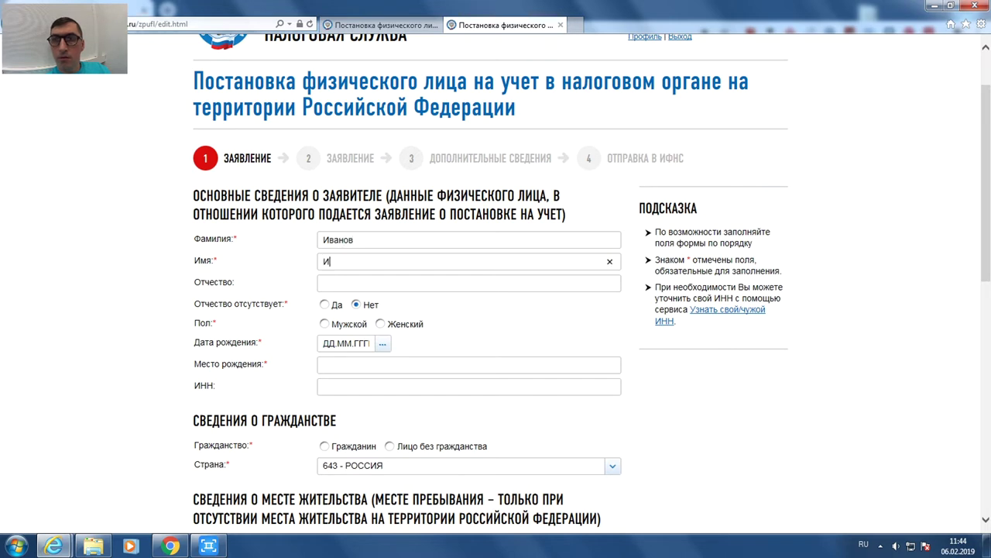
type("ван")
left_click(324, 283)
type("Иванович")
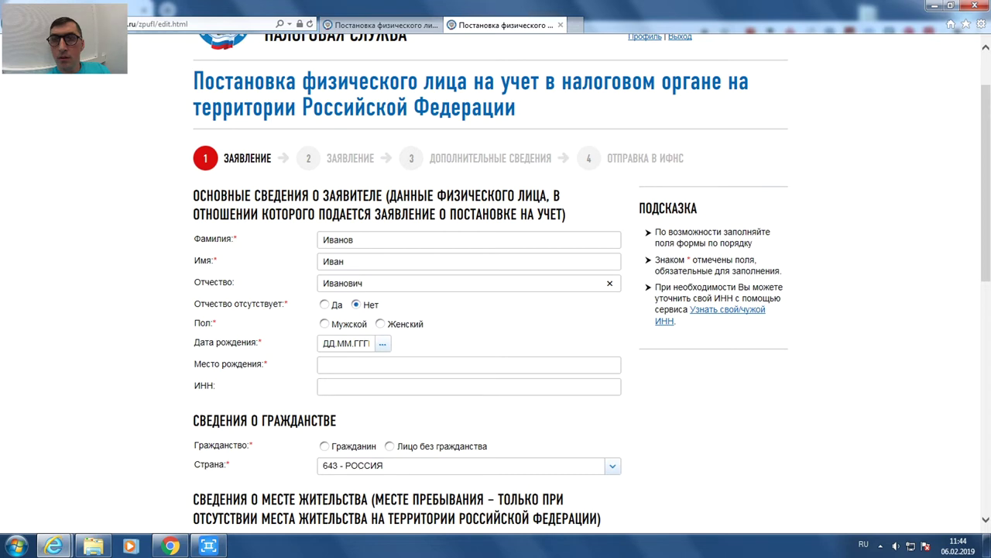
key("Tab")
left_click(347, 343)
type("26.05")
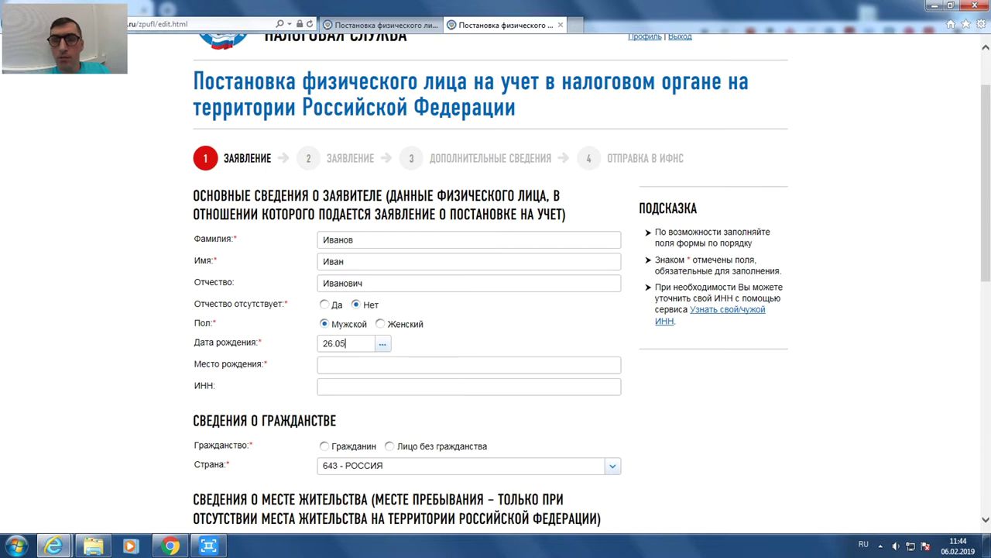
type(".19")
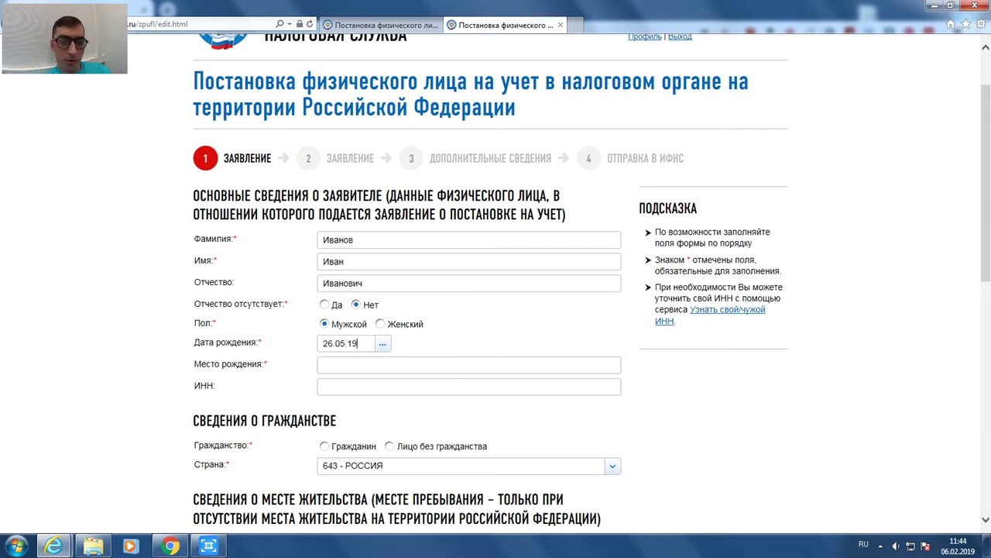
type("70")
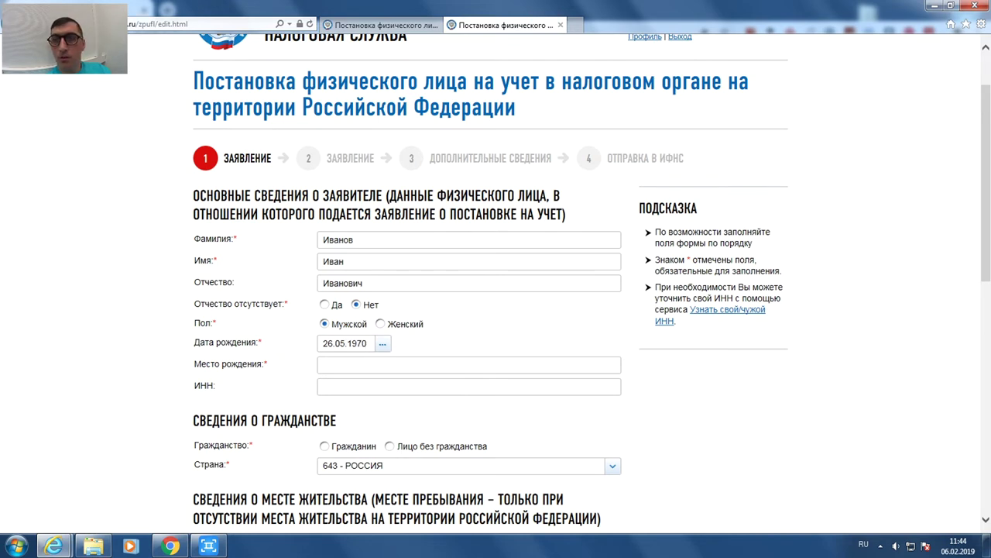
left_click(323, 364)
type("Луганск")
- Replace the country code 643 with 804 - УКРАИНА
scroll(496, 284, "down", 3)
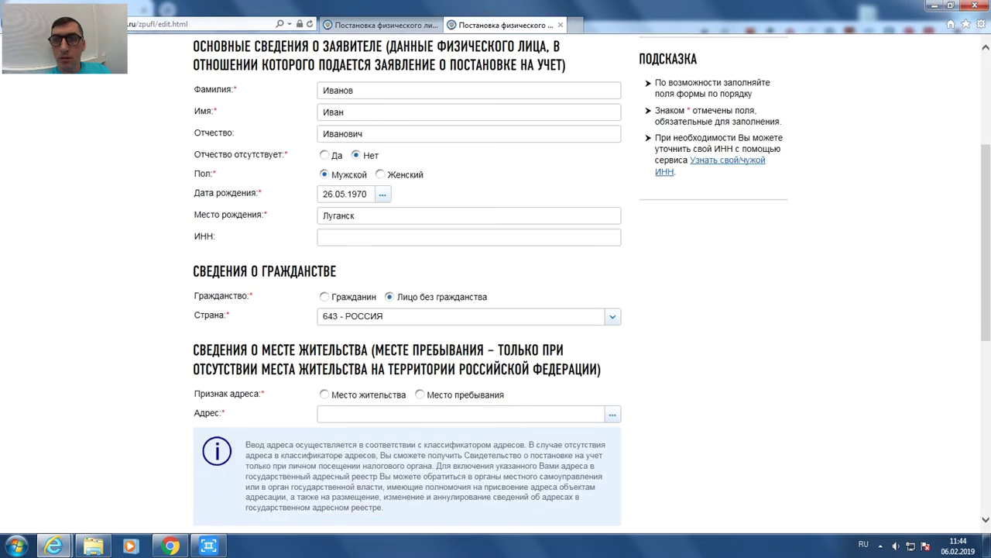
left_click(465, 316)
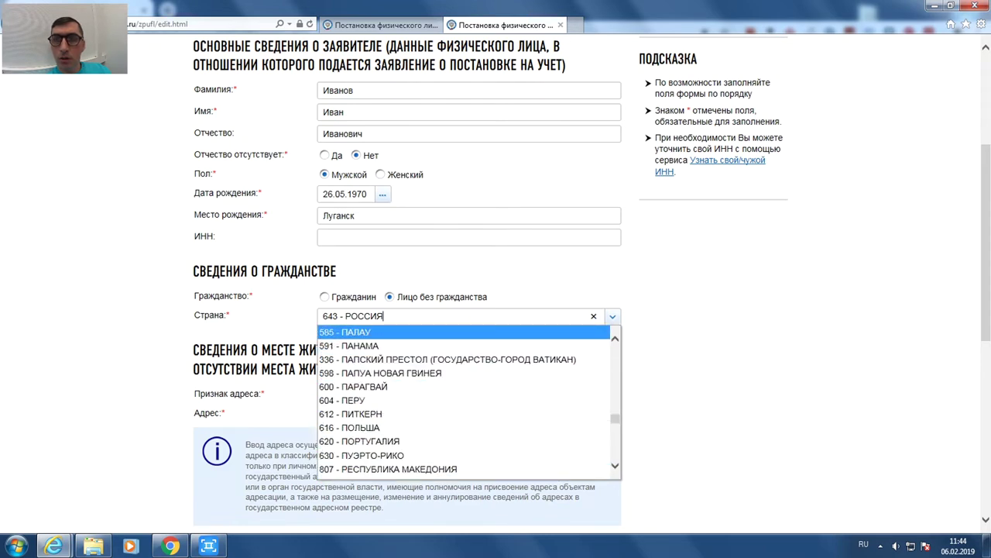
key("ctrl+a")
type("804")
key("End")
key("shift+Left")
key("shift+Left")
key("shift+Left")
key("shift+Left")
key("shift+Left")
key("shift+Left")
key("shift+Left")
key("shift+Left")
key("shift+Left")
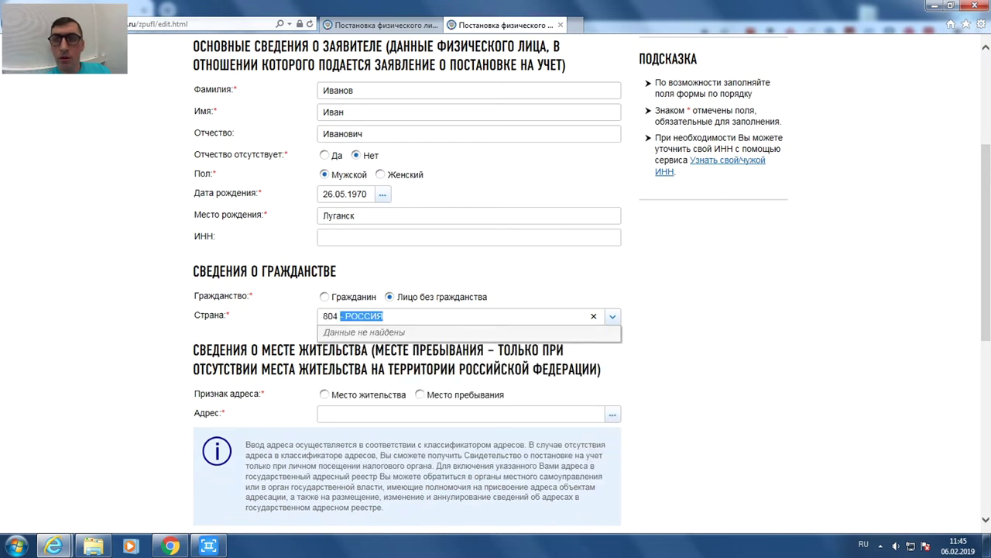
key("BackSpace")
key("Down")
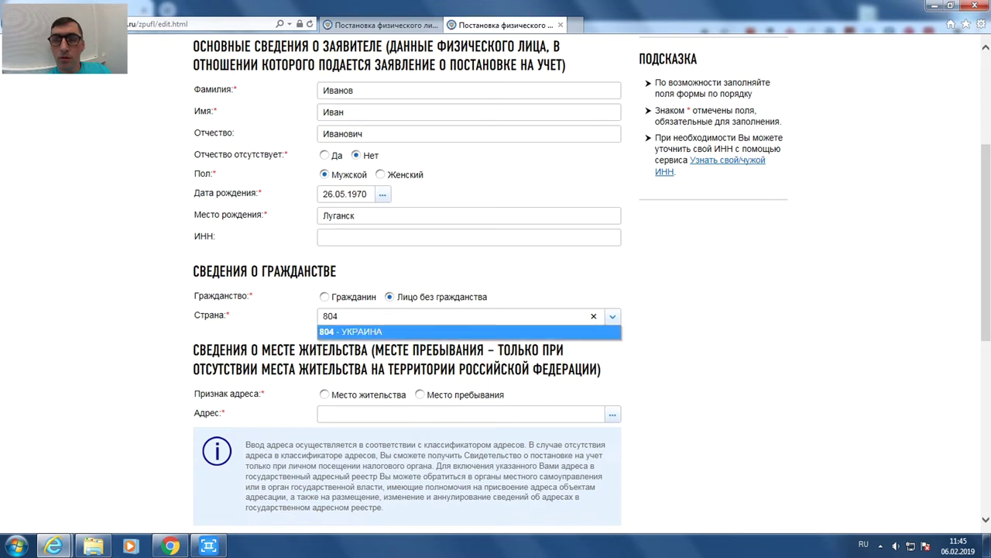
key("Return")
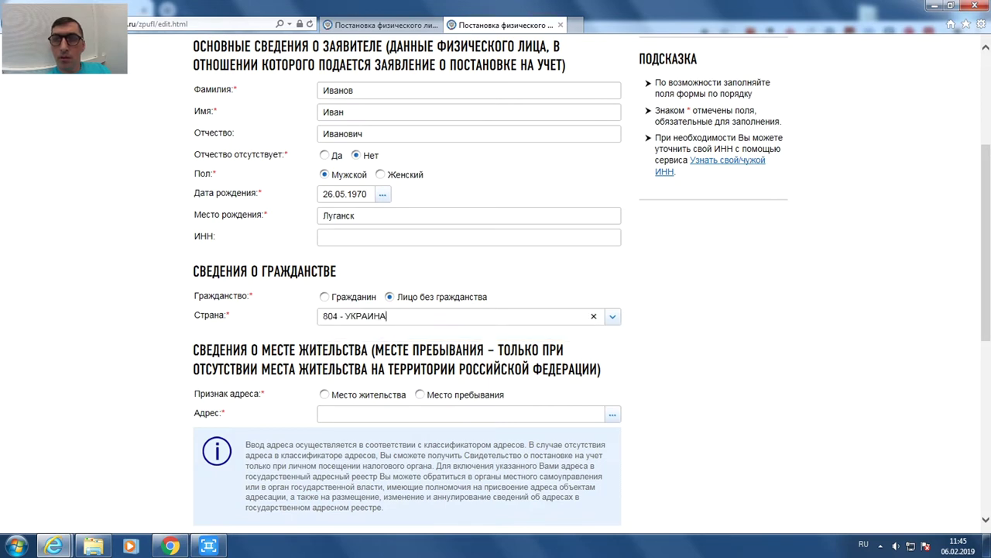
- Mark the address as Место пребывания and enter the postcode and a directory-selected street
left_click(419, 394)
left_click(324, 413)
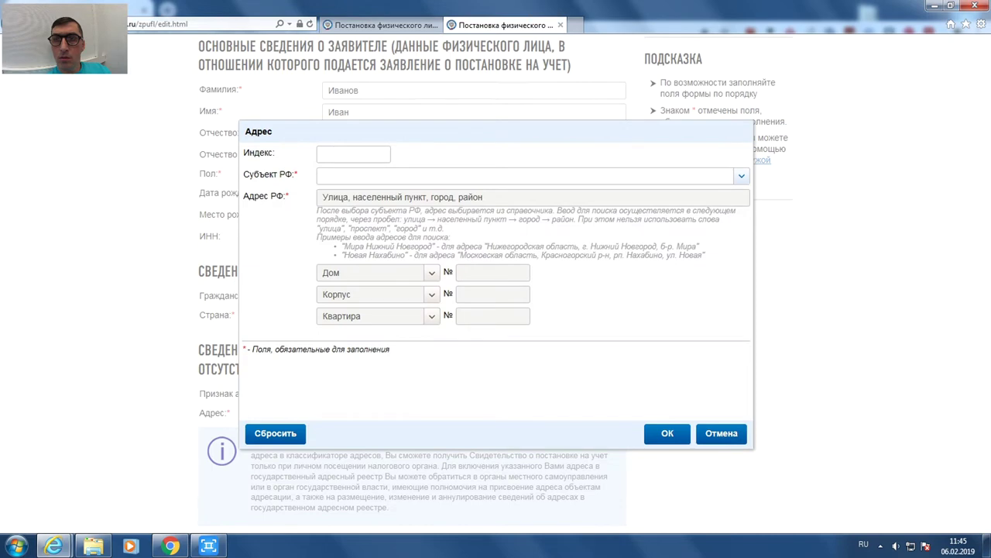
type("111555")
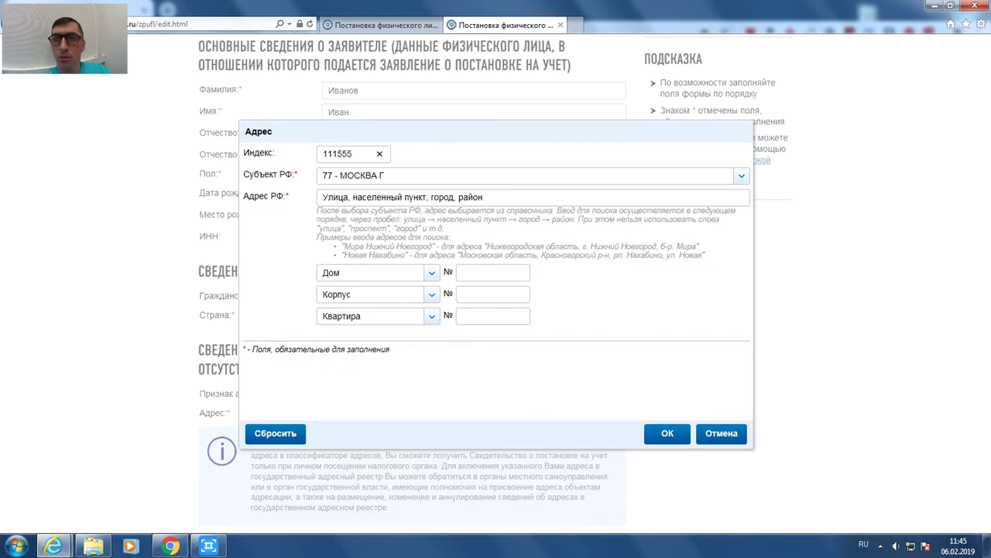
left_click(323, 196)
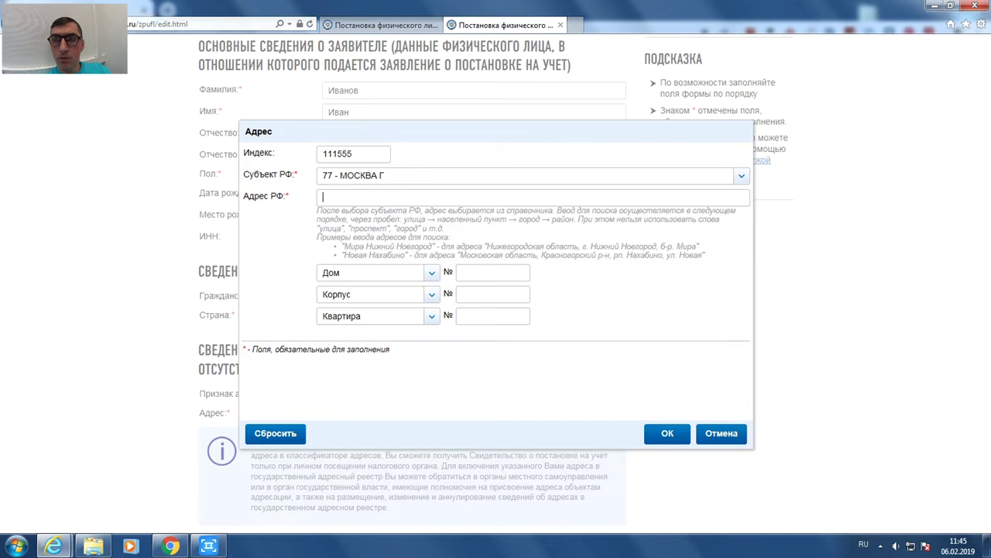
type("молостовых")
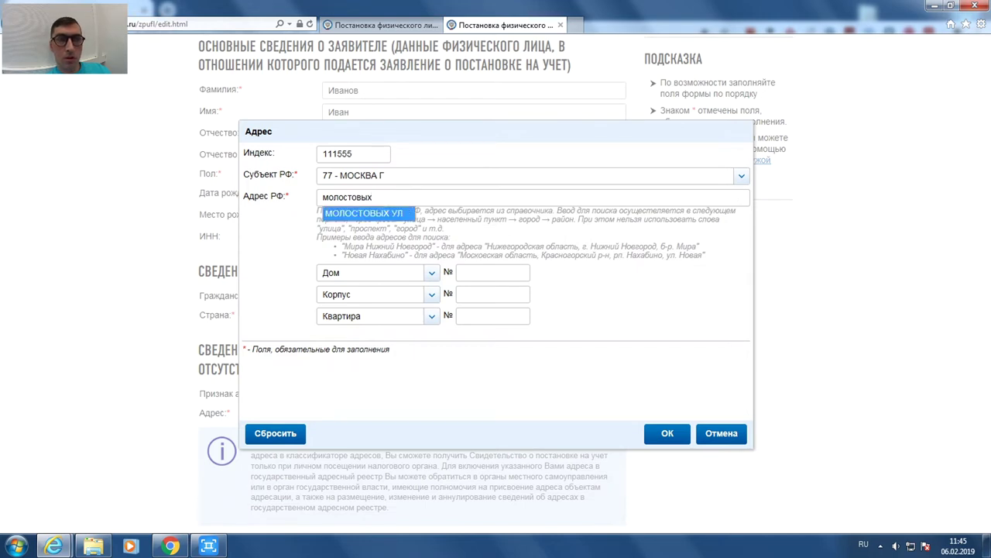
left_click(363, 213)
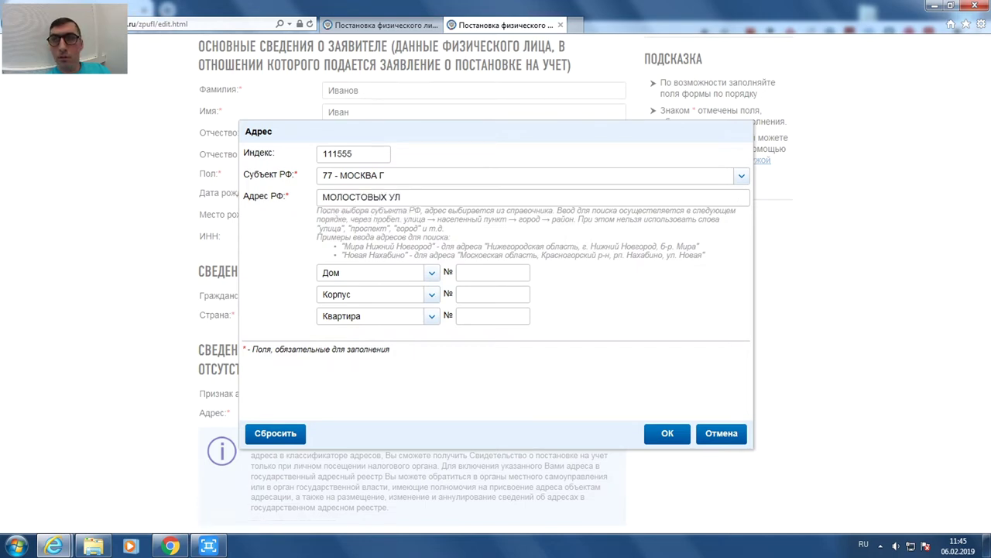
- Set house, building and flat numbers to 1 and confirm the address
type("1")
left_click(488, 293)
type("1")
left_click(492, 316)
type("1")
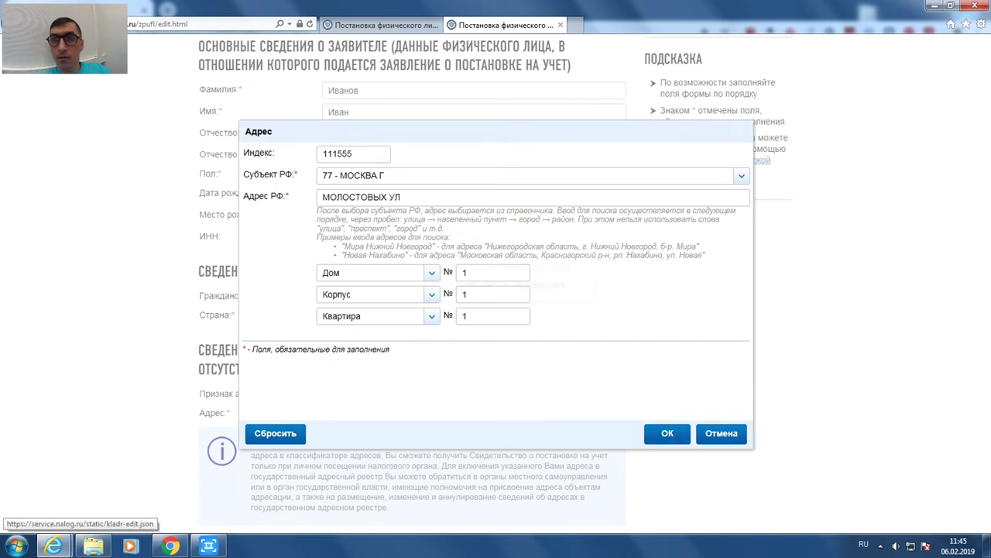
left_click(667, 432)
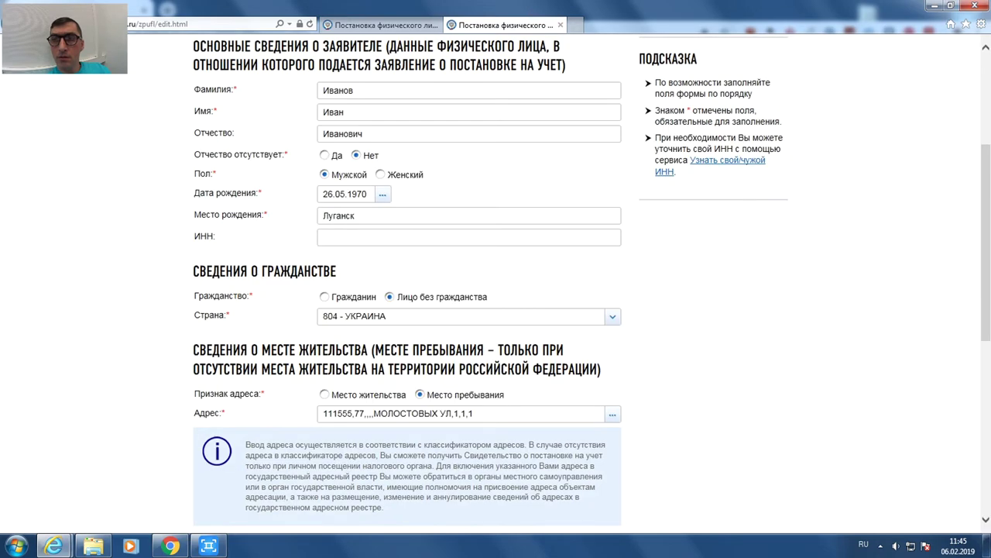
- Enter registration date 12.01.2019 and keep previous Russian residence as Отсутствует
scroll(496, 310, "down", 4)
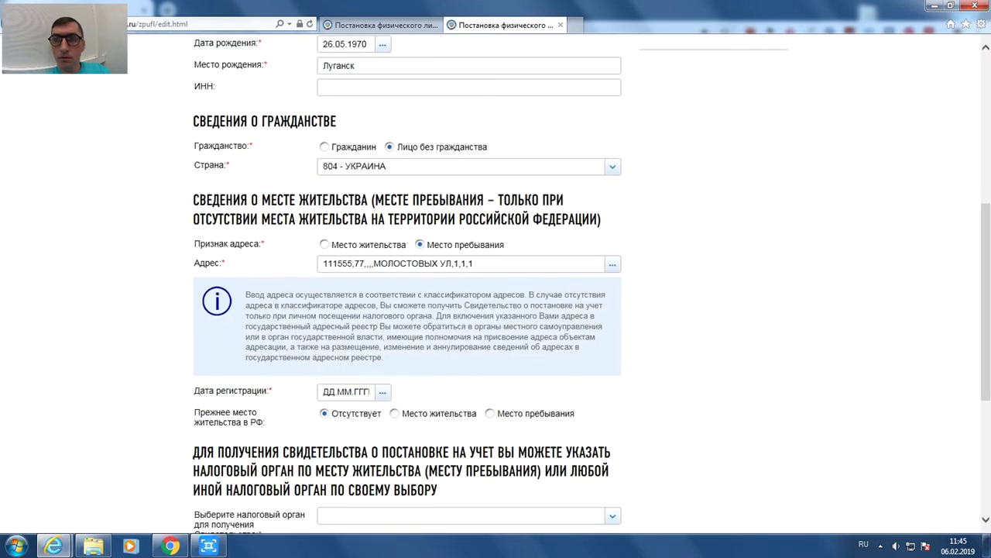
left_click(344, 391)
type("12.01")
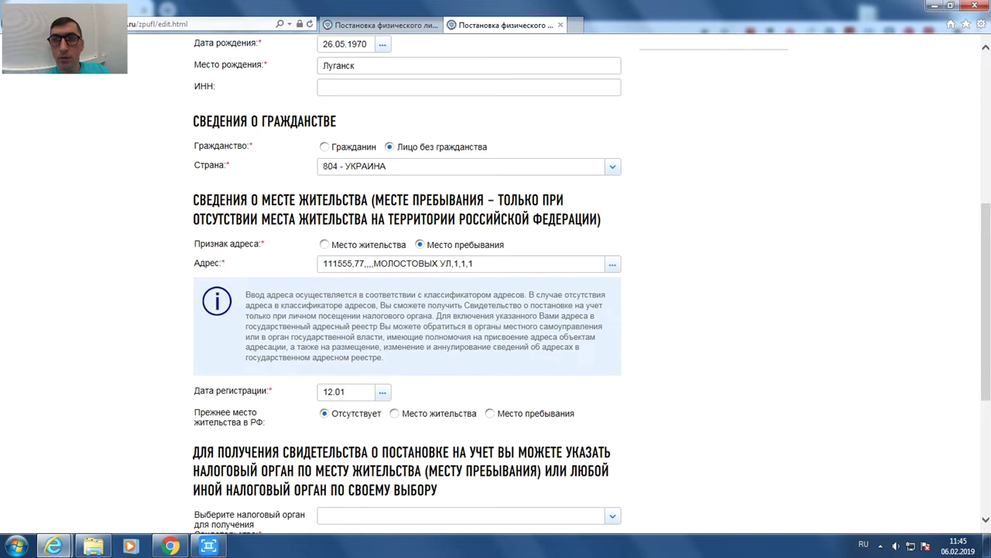
type(".2019")
left_click(490, 413)
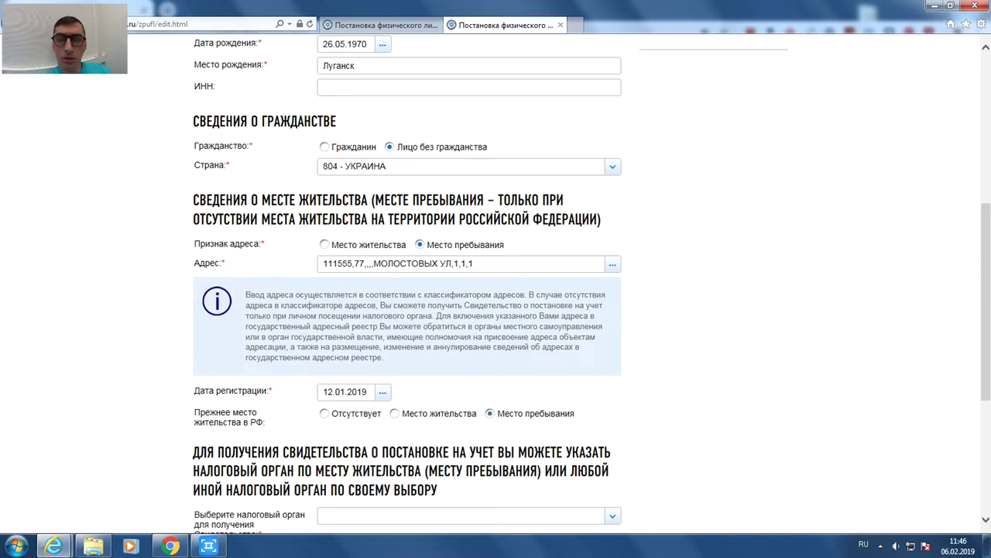
left_click(324, 413)
- Choose the tax office at the place of residence and move on to step 2
scroll(407, 310, "down", 2)
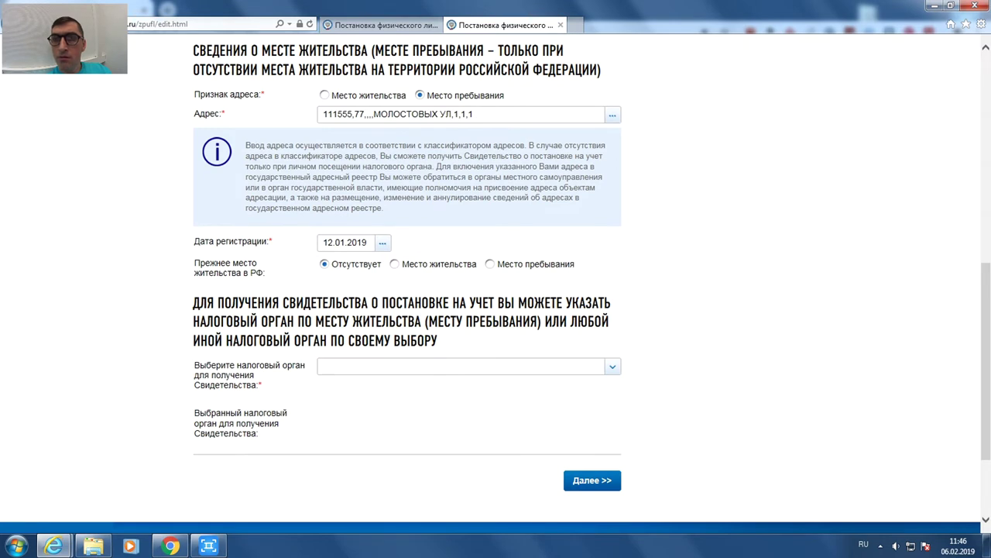
left_click(465, 366)
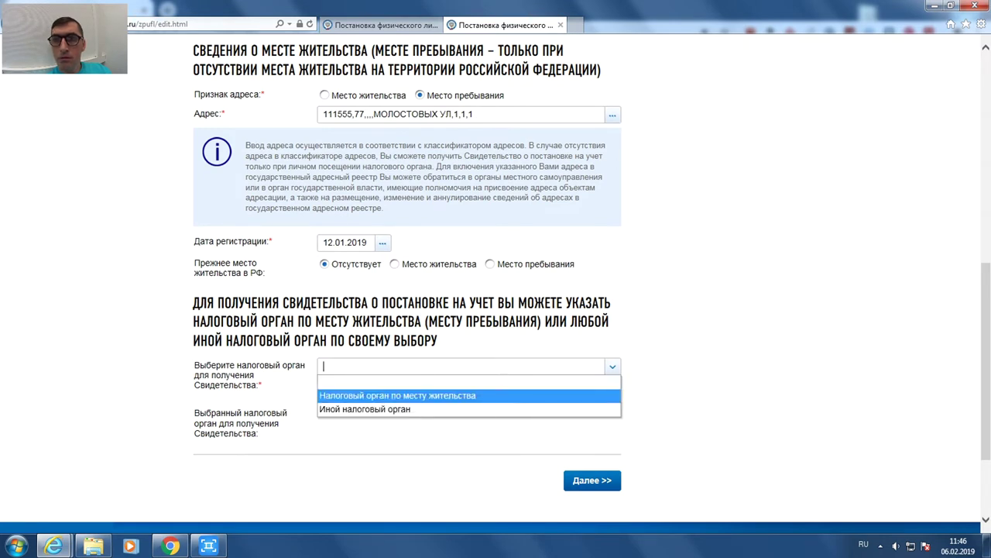
key("Return")
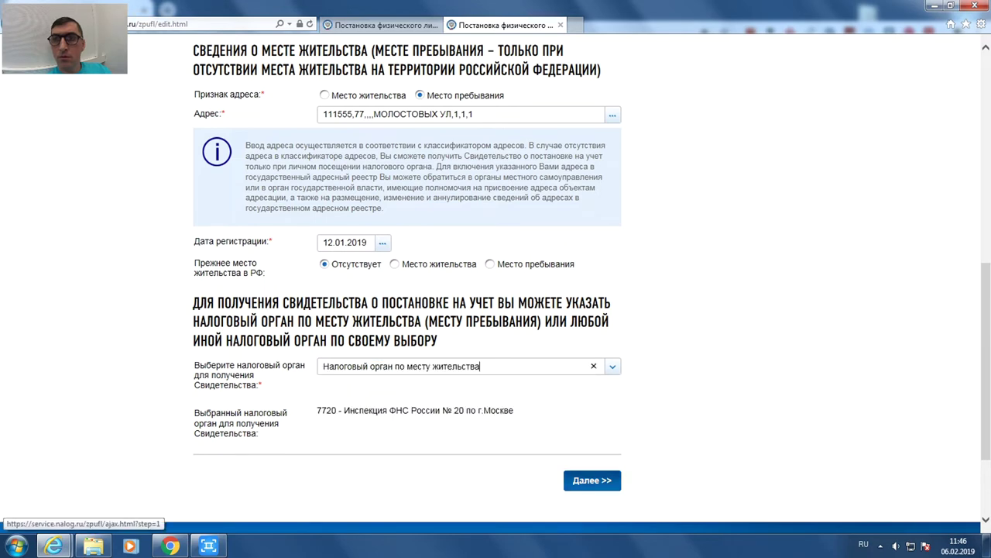
left_click(592, 481)
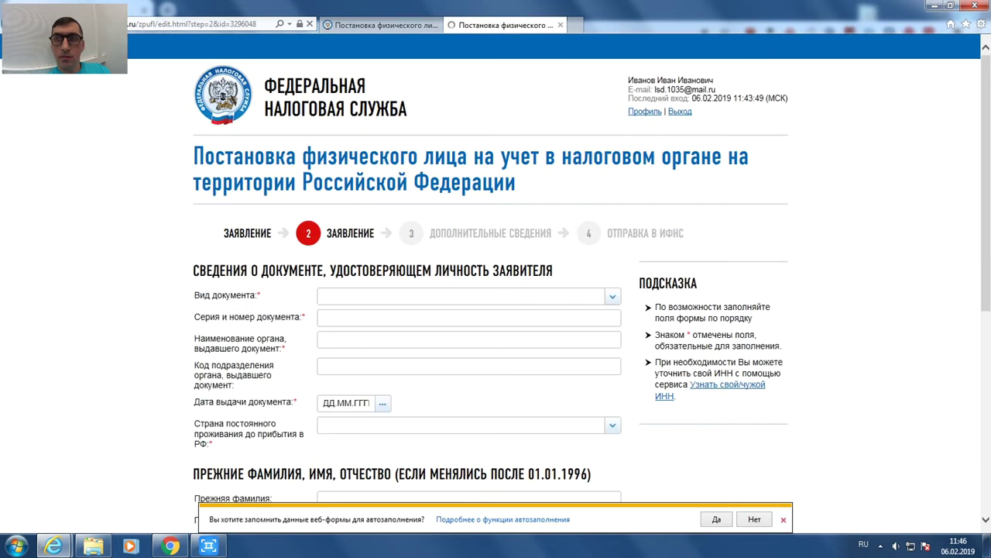
- Set the identity document to Разрешение на временное проживание and enter its series and number
left_click(783, 519)
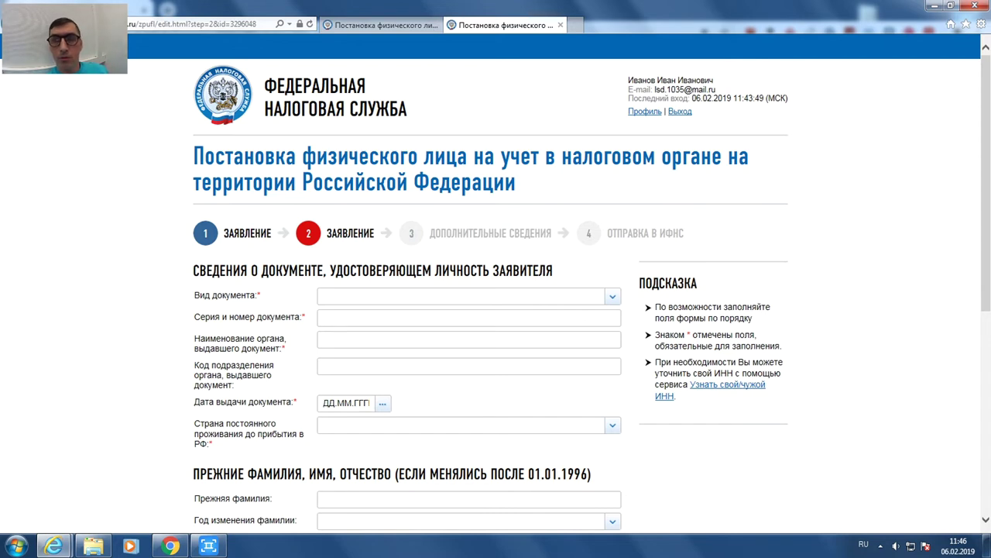
left_click(323, 296)
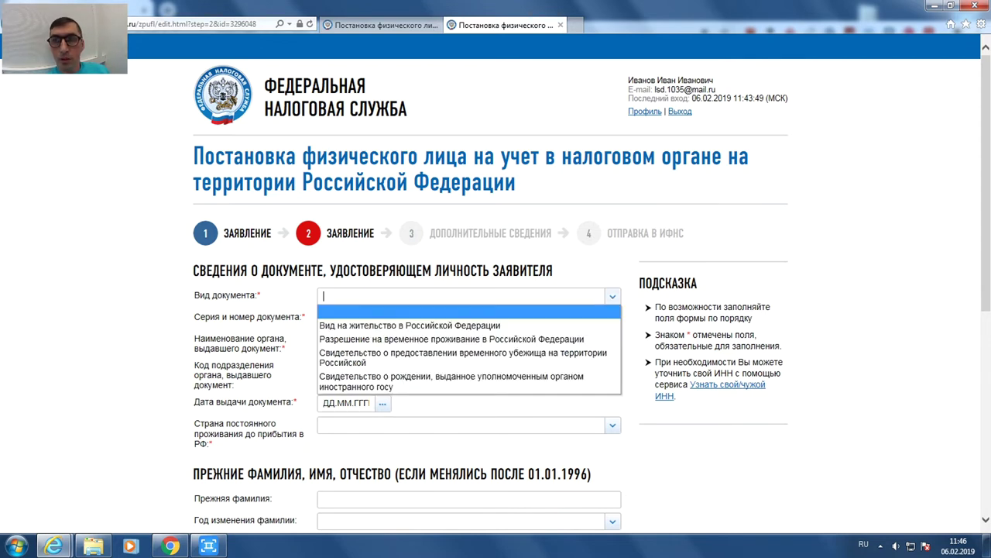
key("Down")
key("Down")
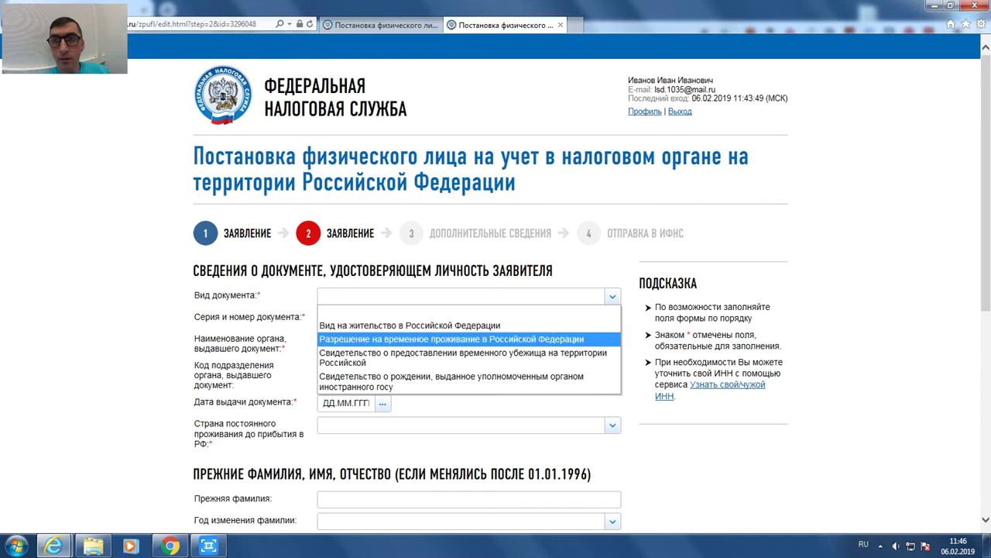
key("Return")
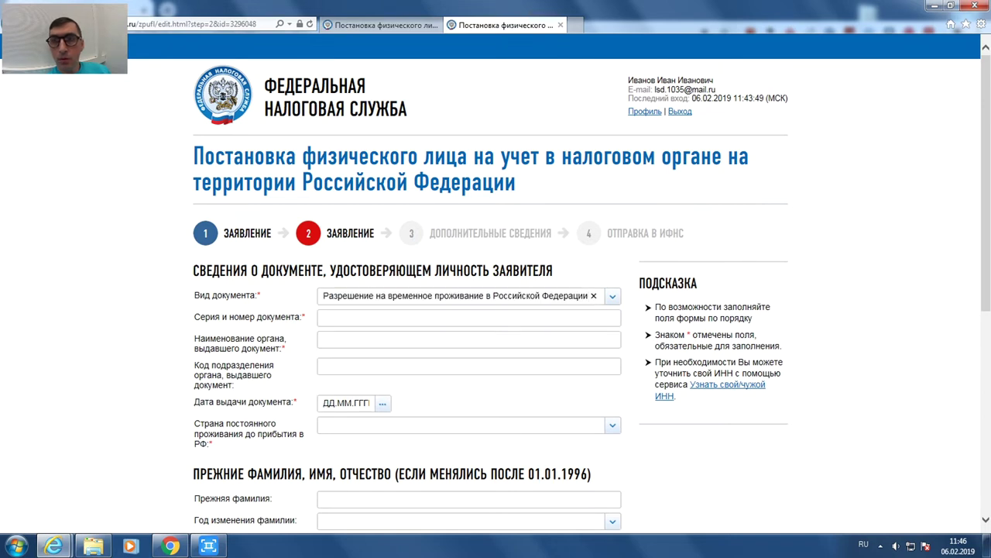
left_click(324, 318)
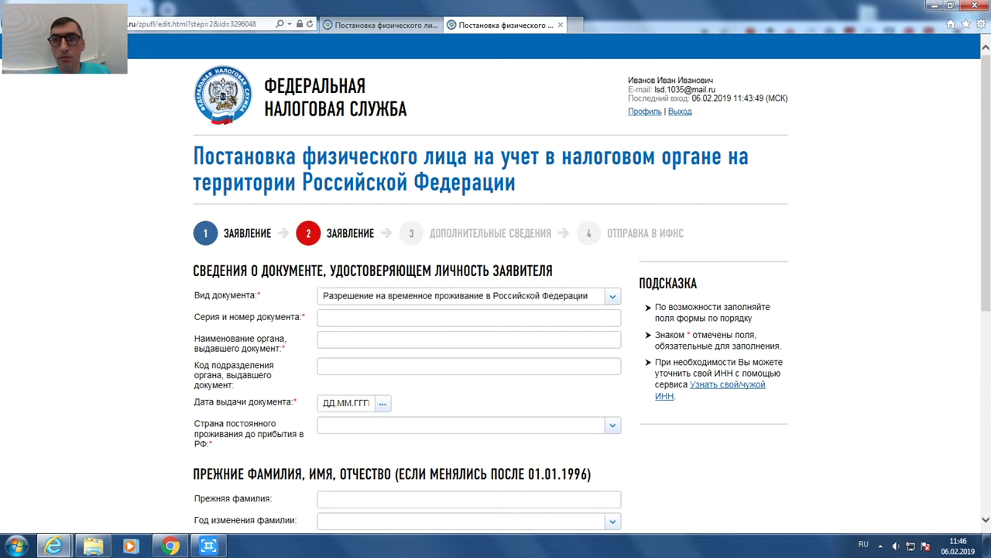
key("BackSpace")
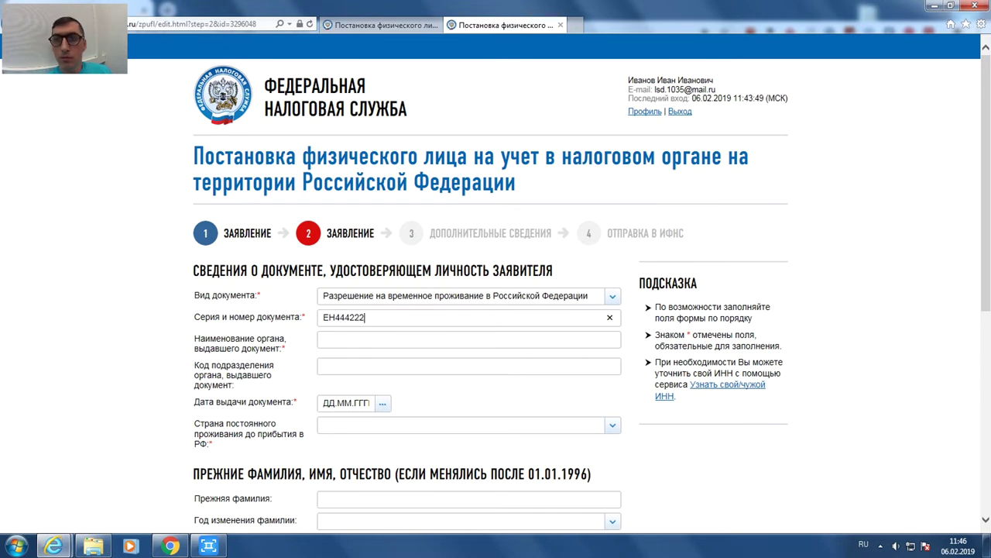
- Enter issuer Луганский ГО УМВД, issue date 20.03.2000 and prior country 804 - УКРАИНА
left_click(323, 339)
type("Луган")
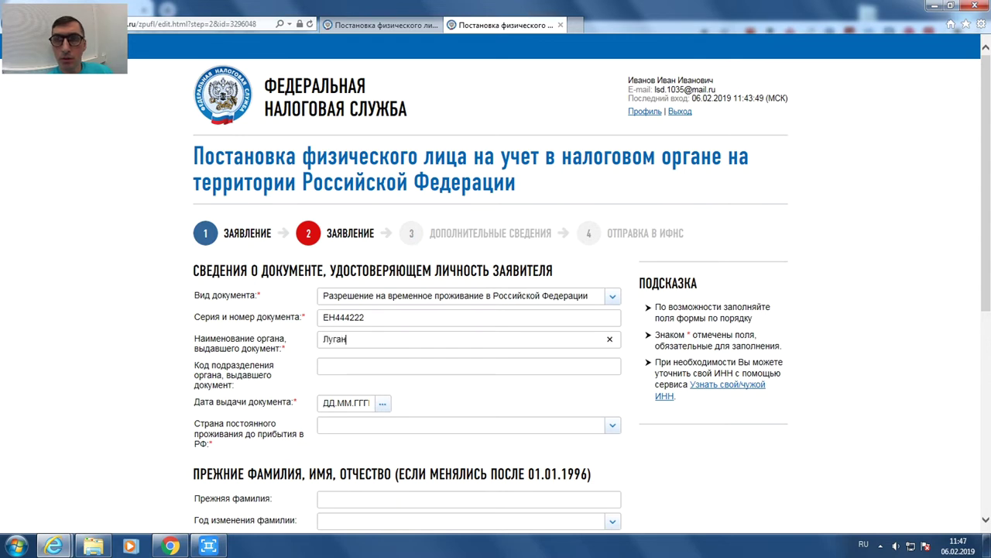
type("ский ГО")
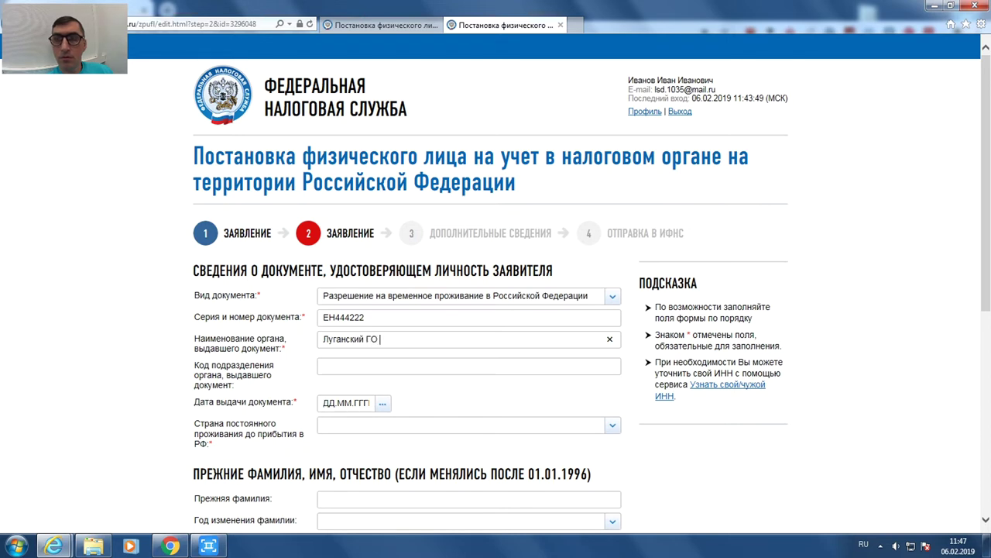
type(" УМВД")
left_click(347, 403)
type("20.0")
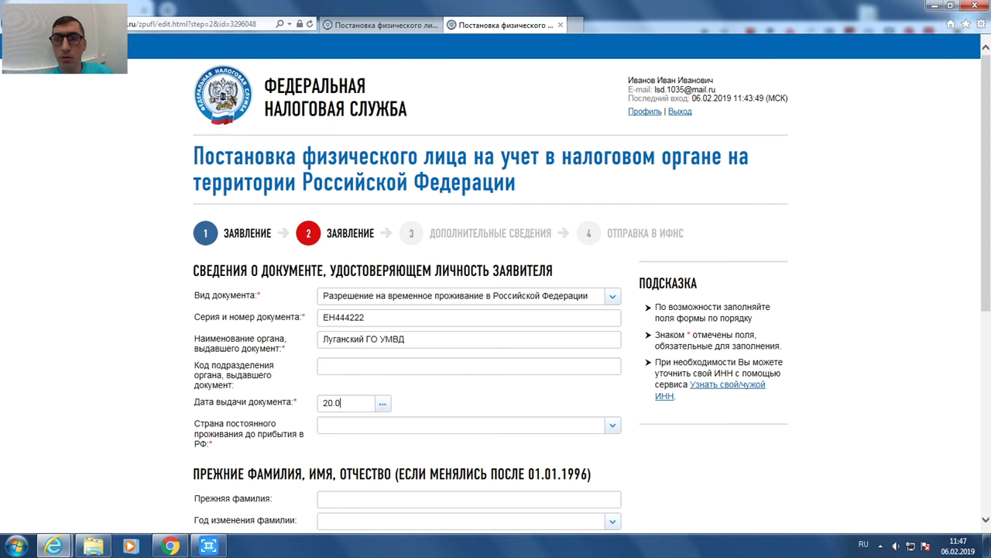
type("3.2000")
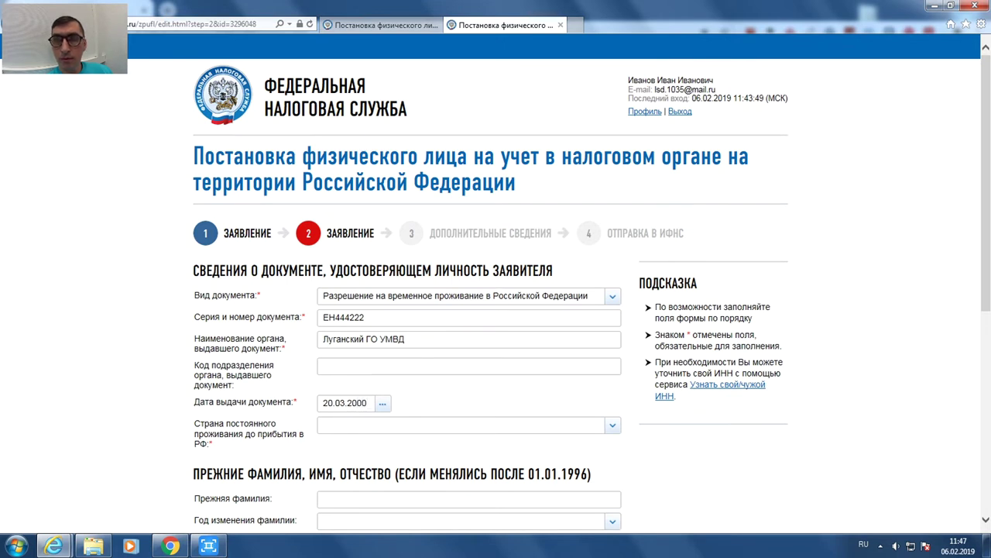
key("Tab")
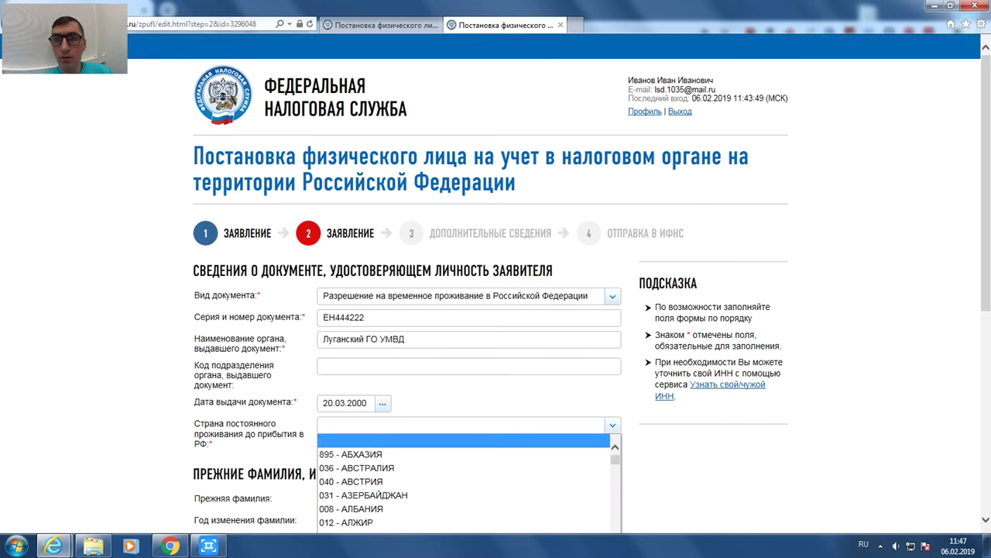
type("804")
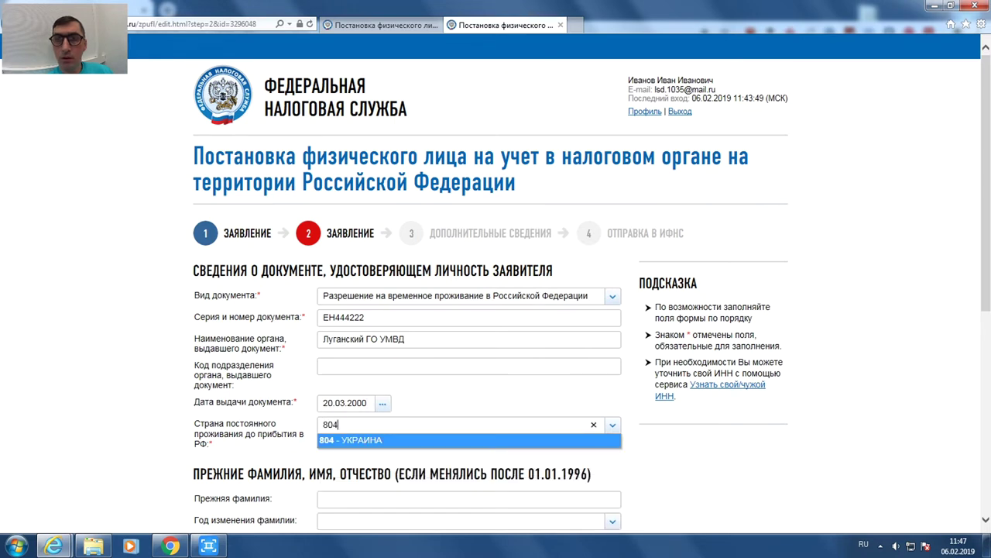
key("Return")
- Enter the account e-mail as the contact address, choose Заявитель, and continue to step 3
scroll(496, 279, "down", 2)
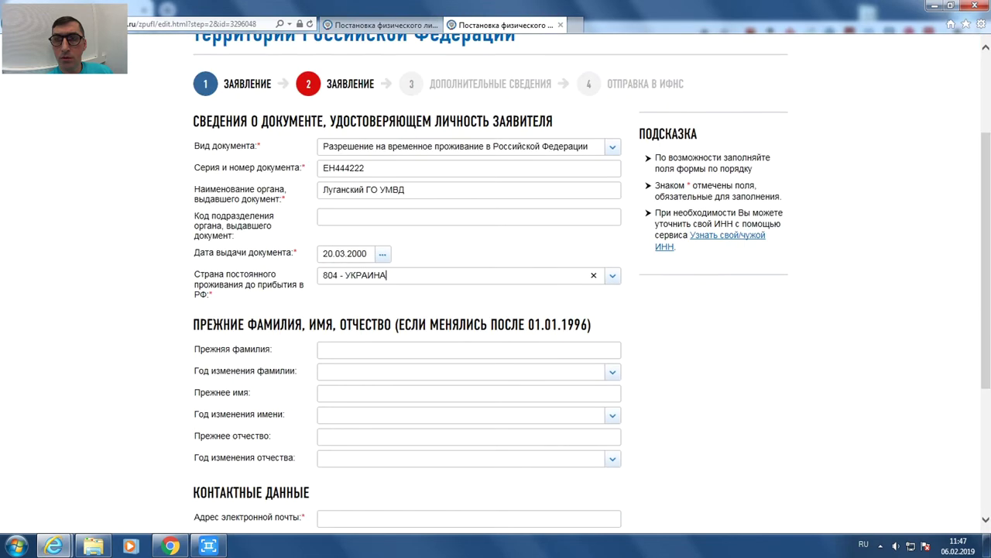
scroll(496, 279, "down", 1)
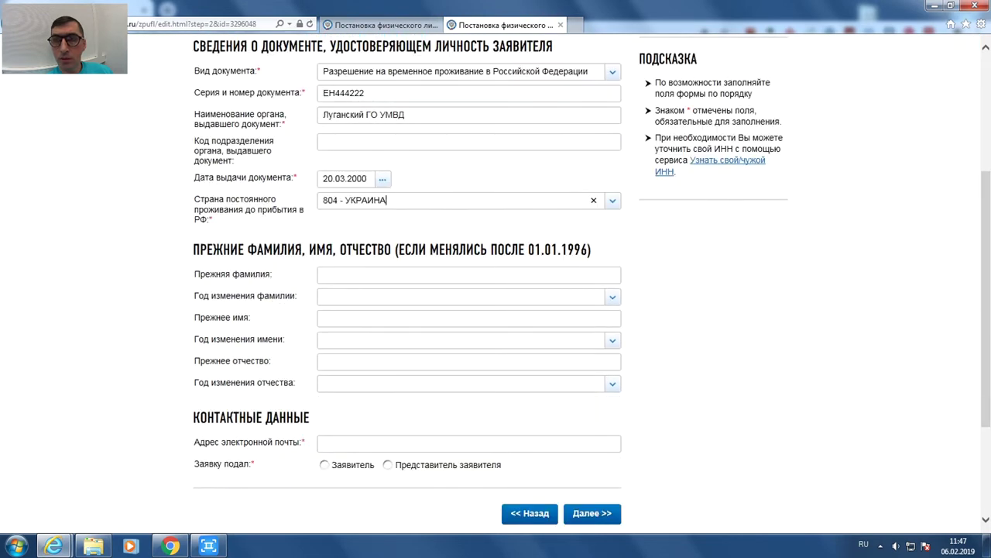
left_click(324, 443)
type("д")
key("BackSpace")
key("alt+shift")
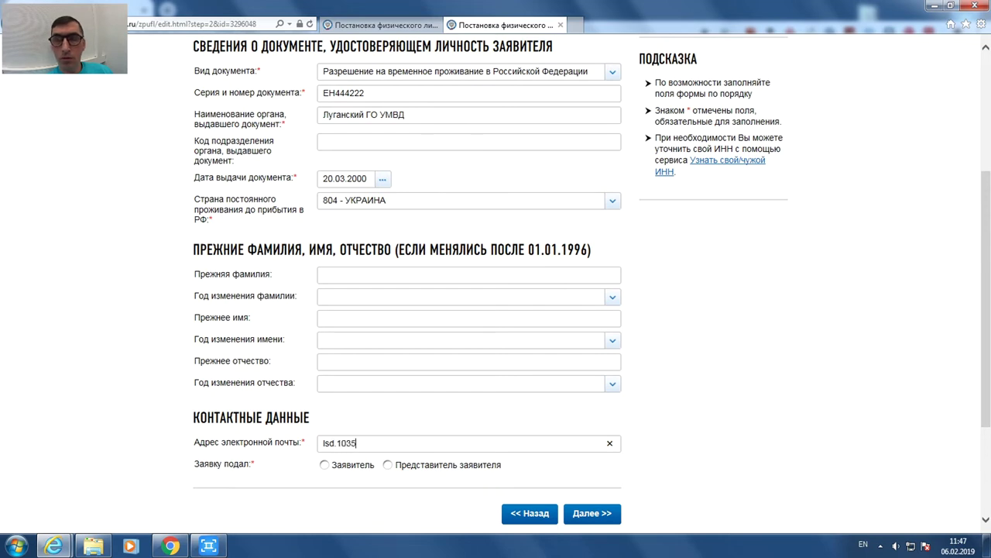
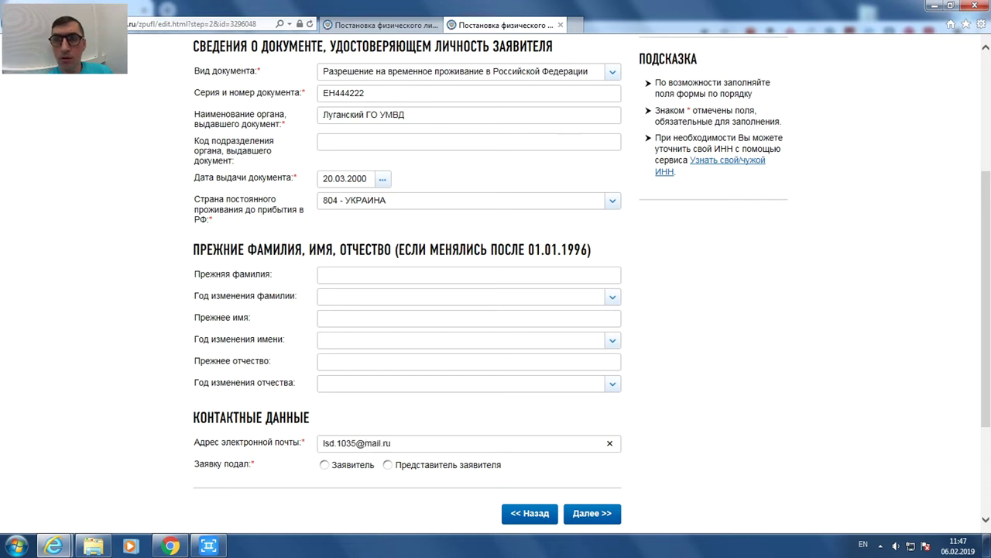
left_click(324, 465)
left_click(592, 513)
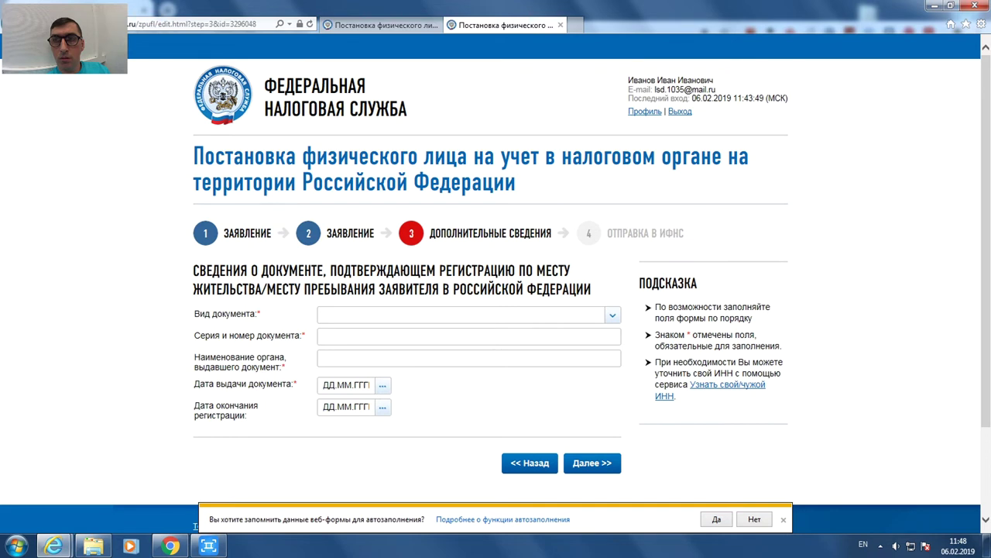
- Set the registration document type to Иные документы
left_click(783, 519)
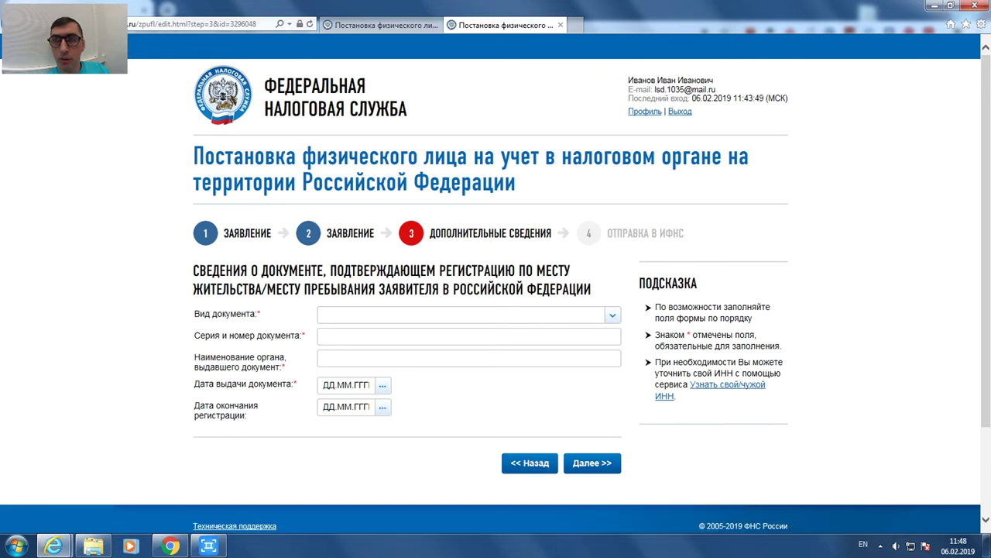
left_click(325, 315)
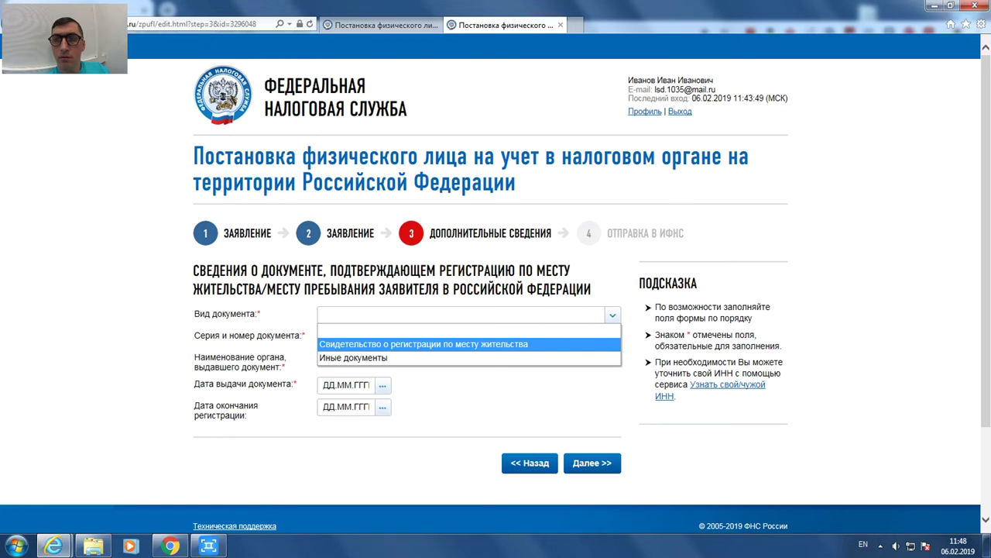
key("Down")
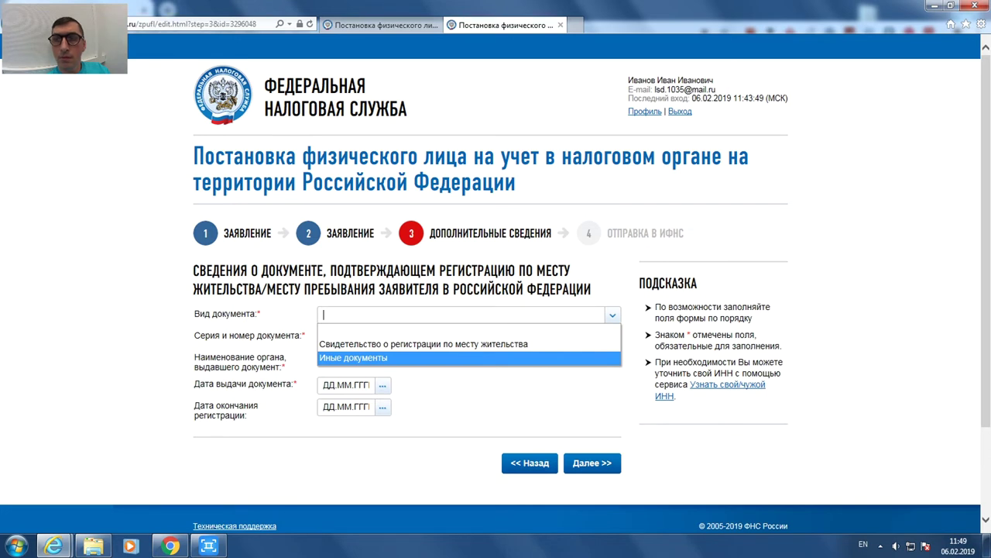
key("Up")
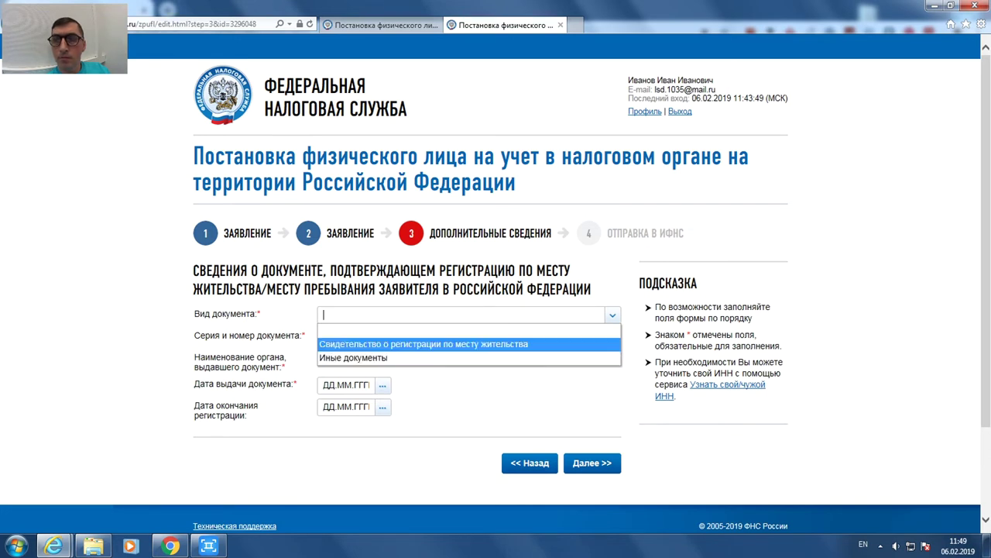
key("Down")
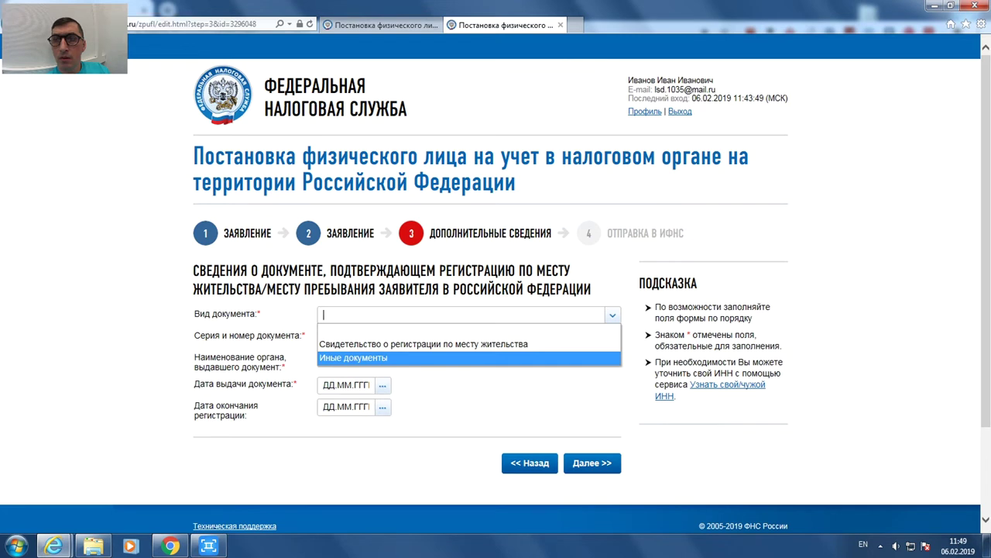
key("Up")
key("Down")
key("Return")
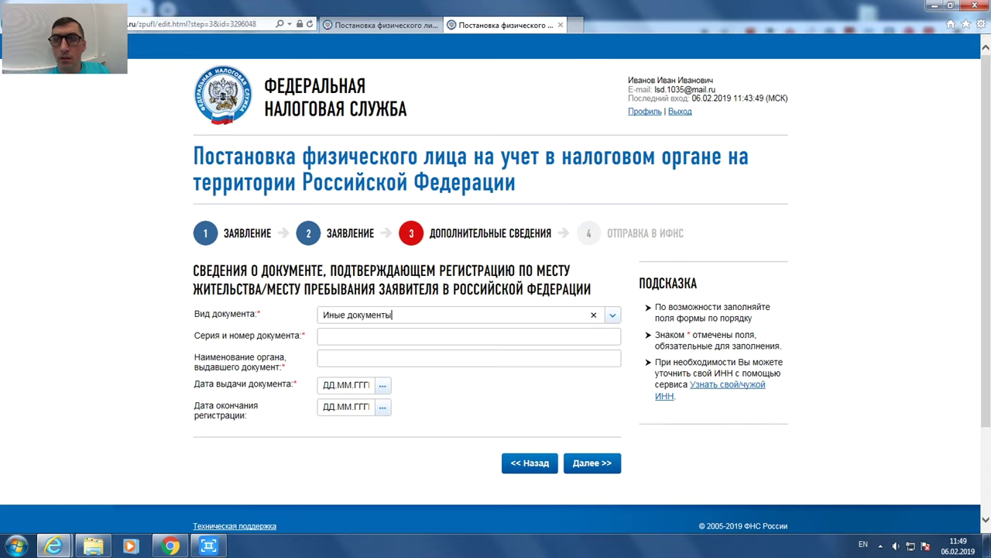
- Enter the document's series and number, issue date 22.03.2000 and issuer Луганский ГО УМВД, then submit
left_click(324, 336)
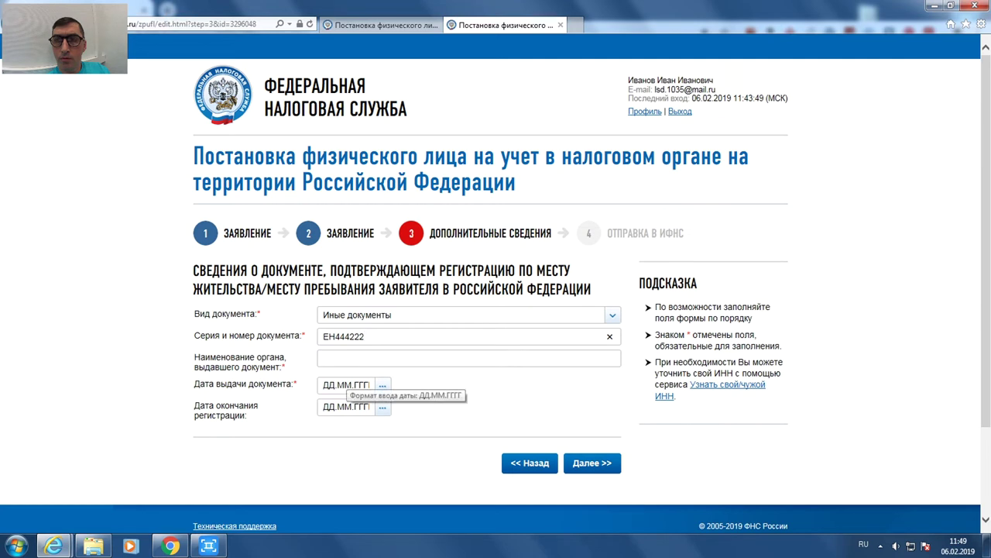
left_click(347, 385)
type("22")
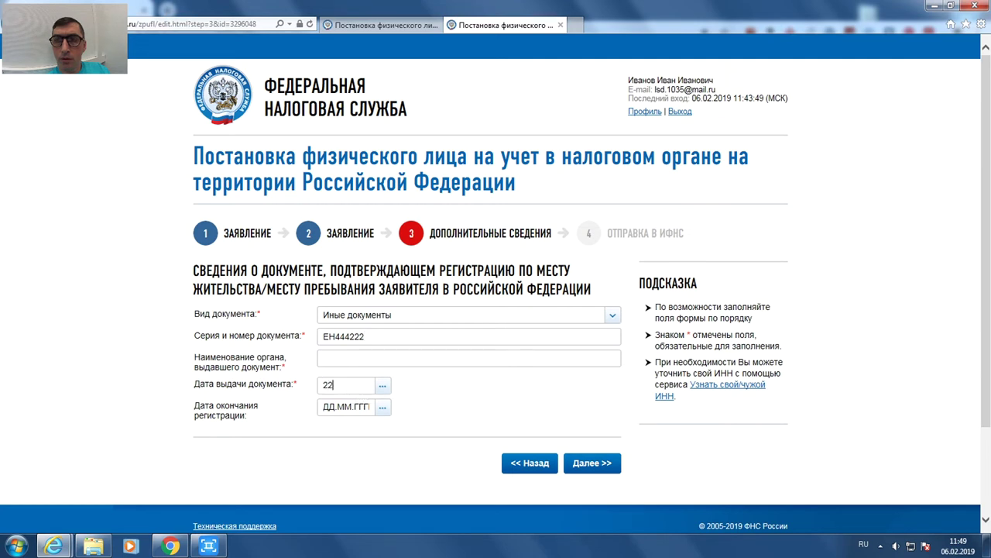
type(".03.2000")
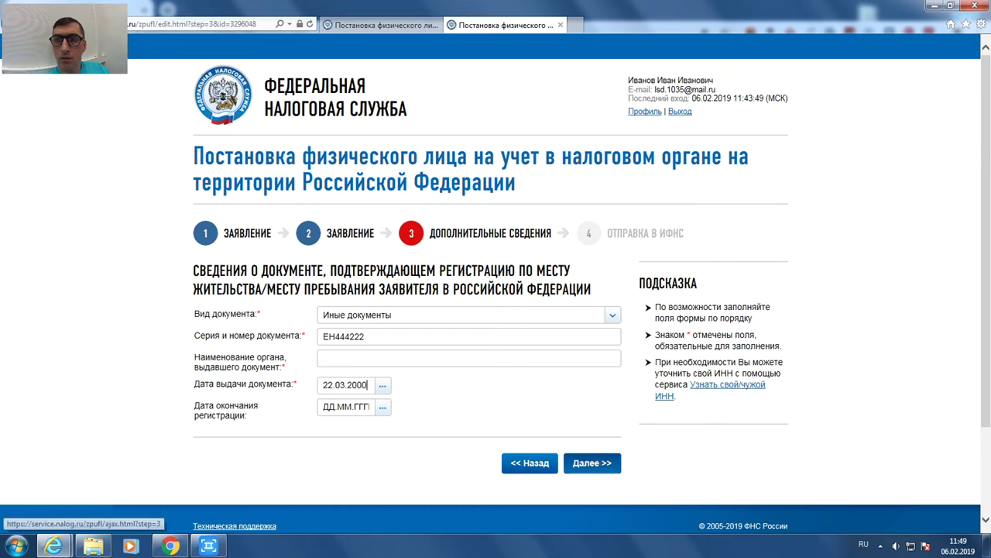
left_click(592, 462)
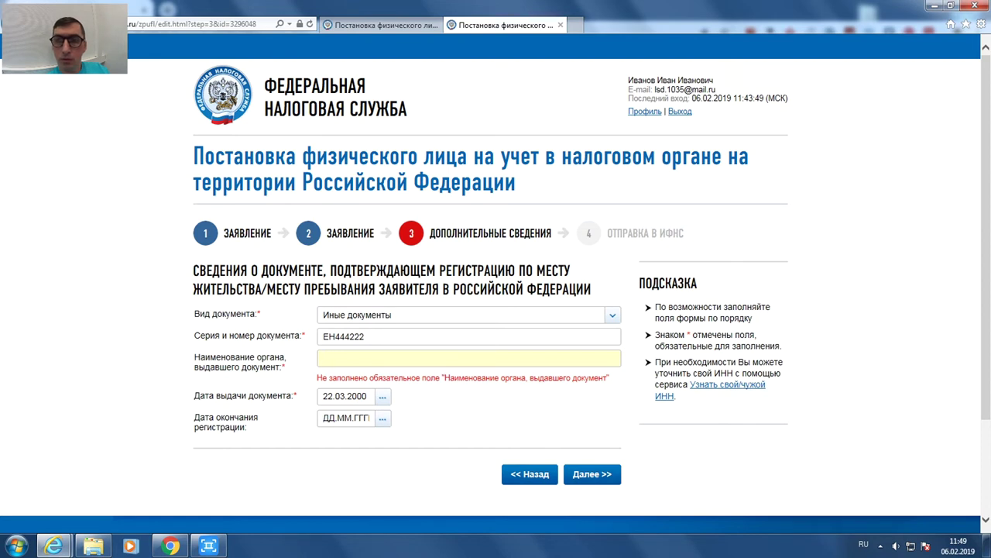
type("Луганский ГО")
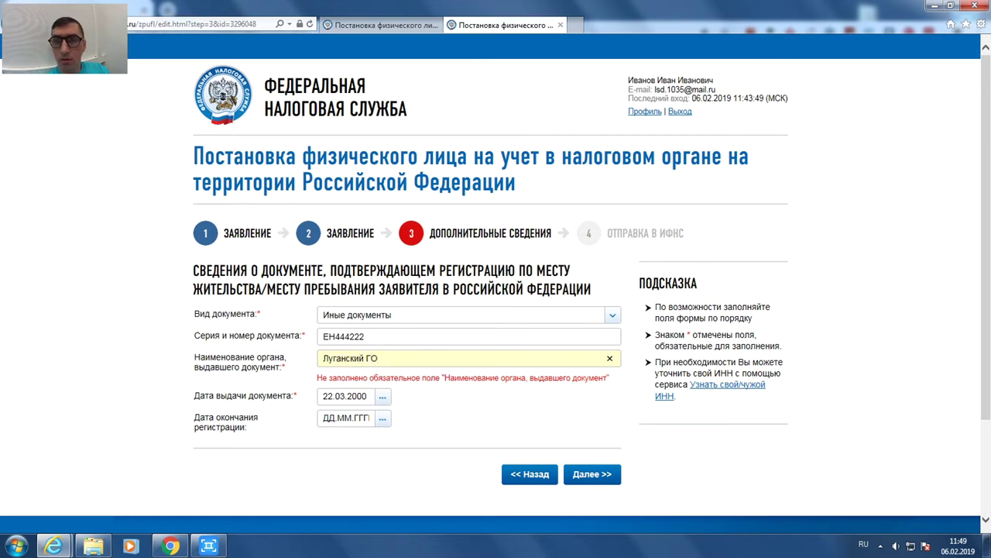
type(" УМВД")
left_click(591, 473)
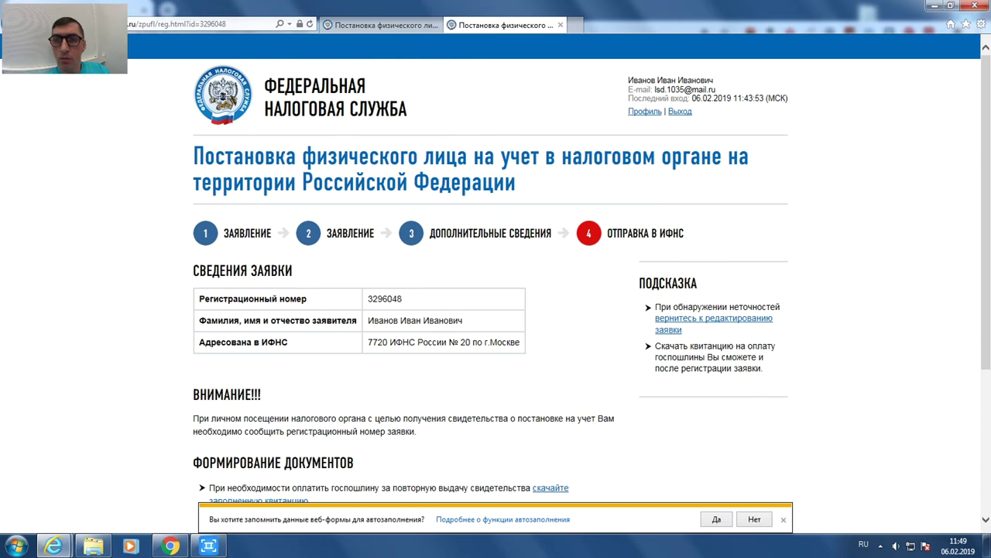
- Dismiss the save-form-data bar, look over the step-4 summary, and open Профиль
left_click(783, 519)
scroll(783, 465, "down", 3)
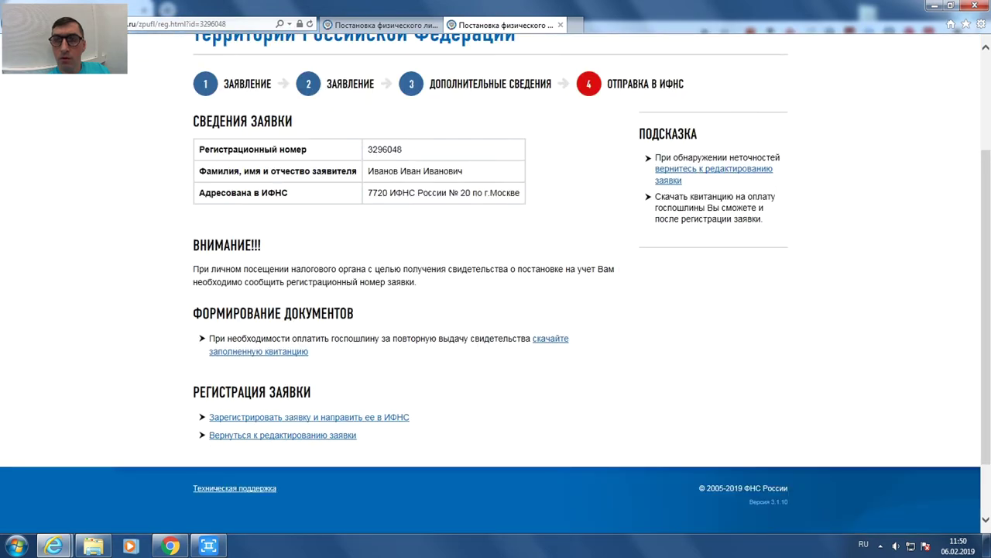
scroll(310, 341, "up", 2)
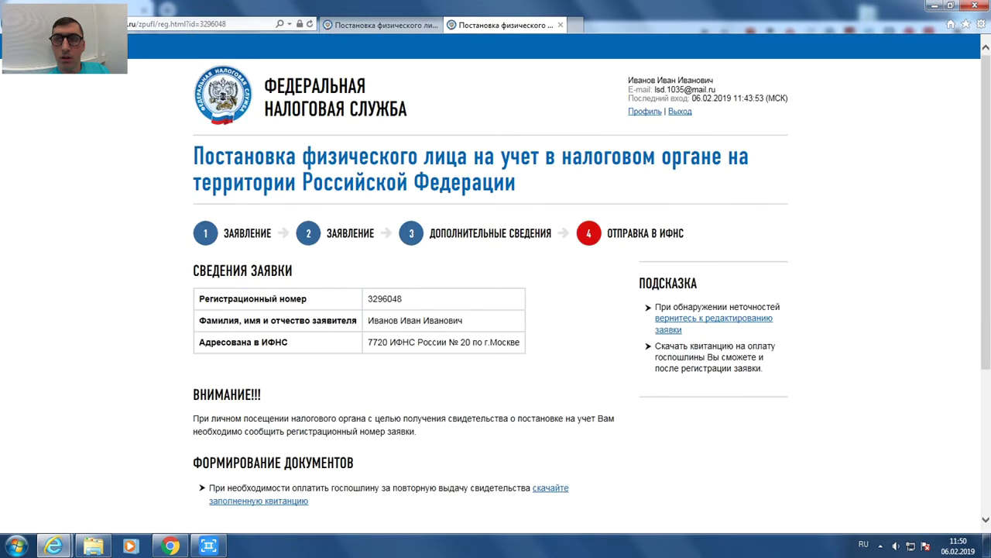
scroll(309, 341, "down", 3)
scroll(310, 342, "up", 3)
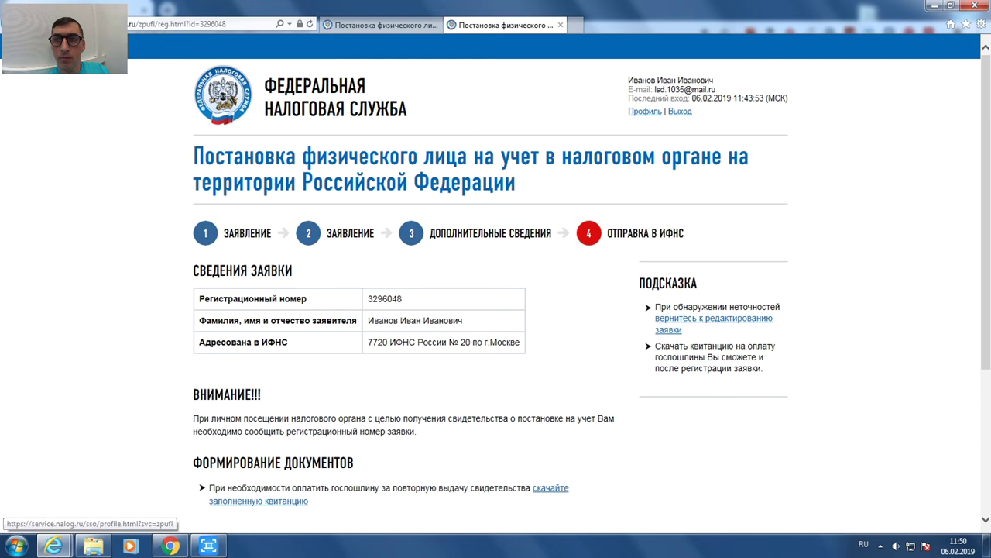
left_click(644, 110)
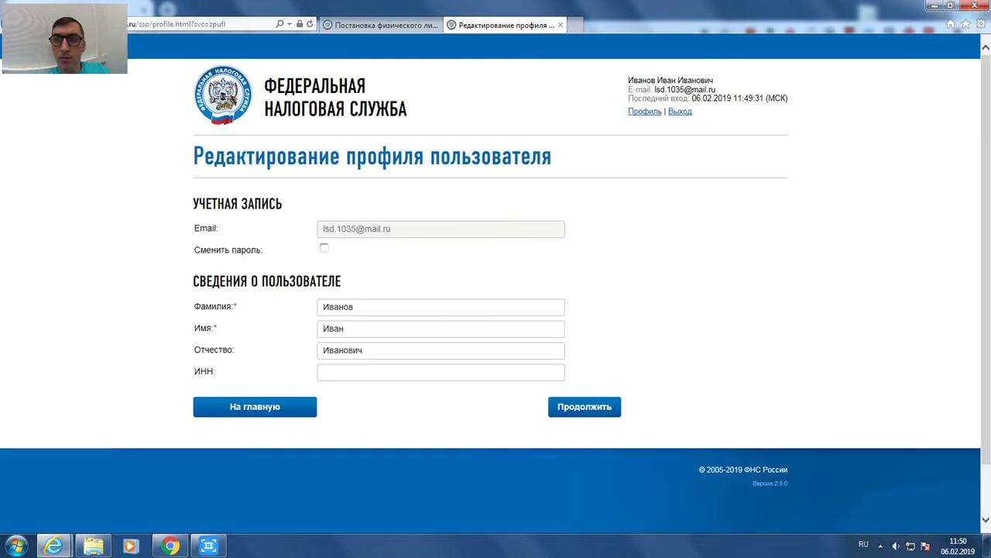
- Return to nalog.ru, open the personal account sign-in, and dismiss the electronic-signature error
left_click(222, 95)
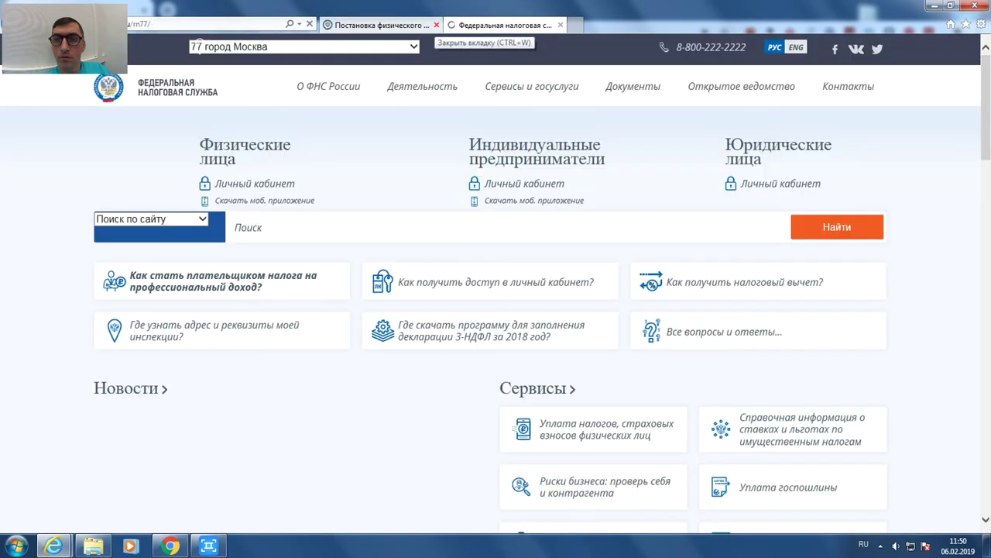
left_click(436, 25)
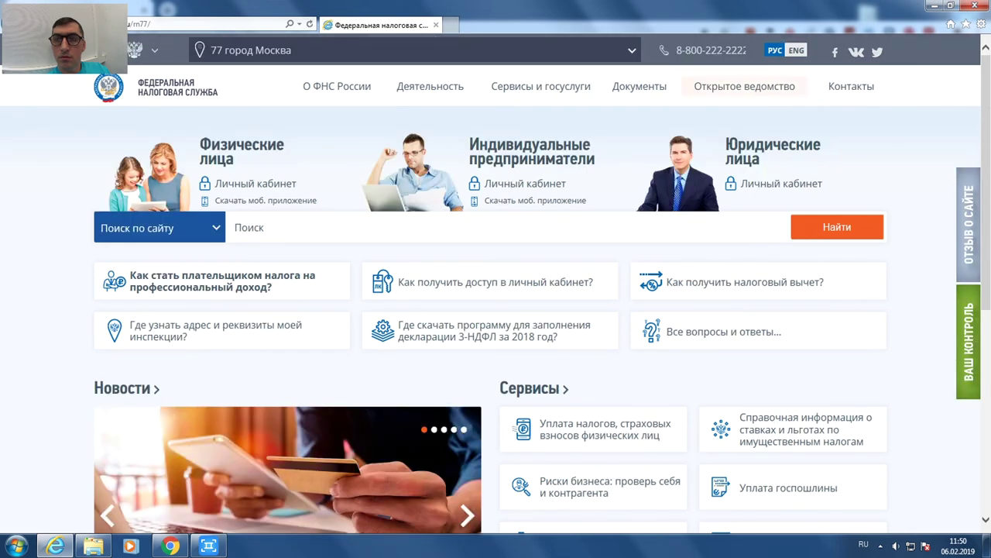
mouse_move(256, 184)
left_click(256, 184)
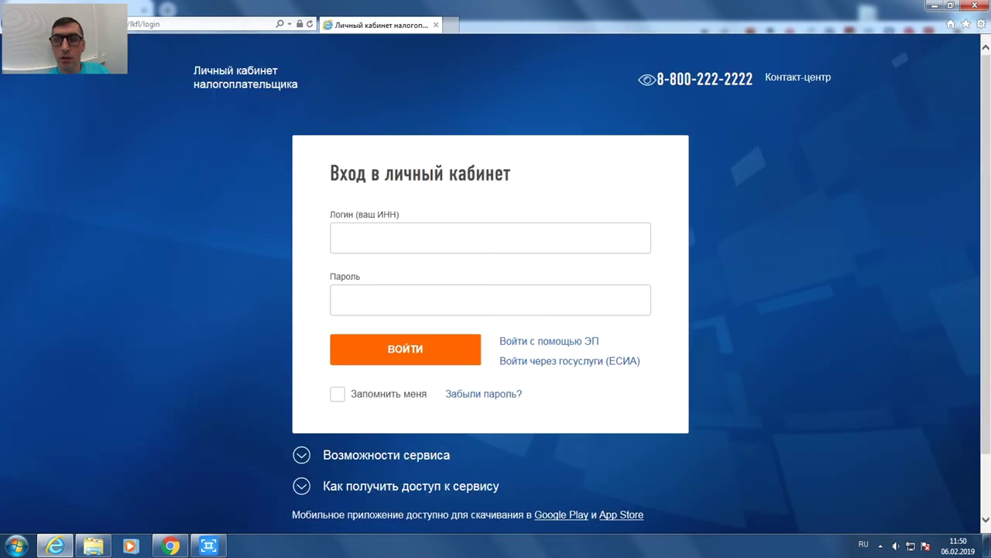
left_click(341, 238)
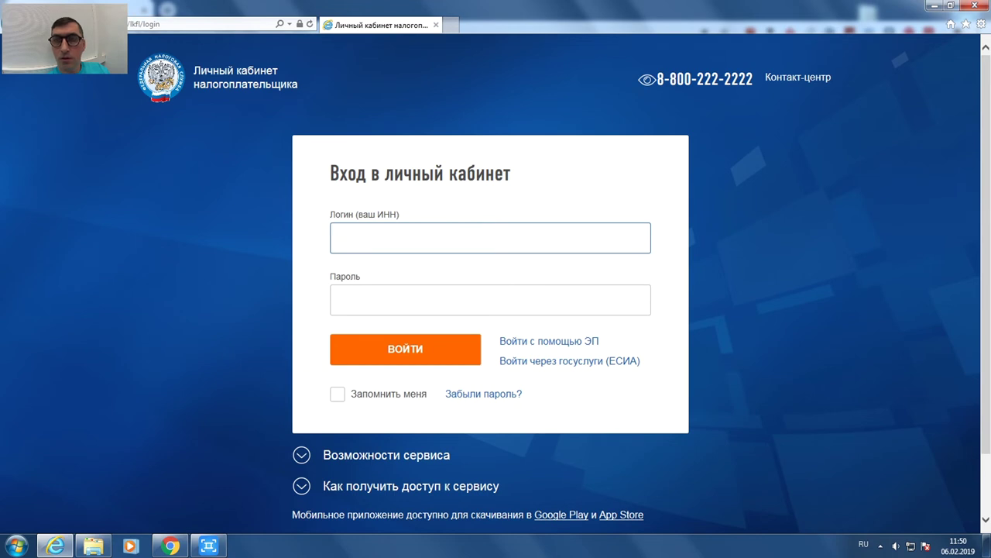
left_click(549, 341)
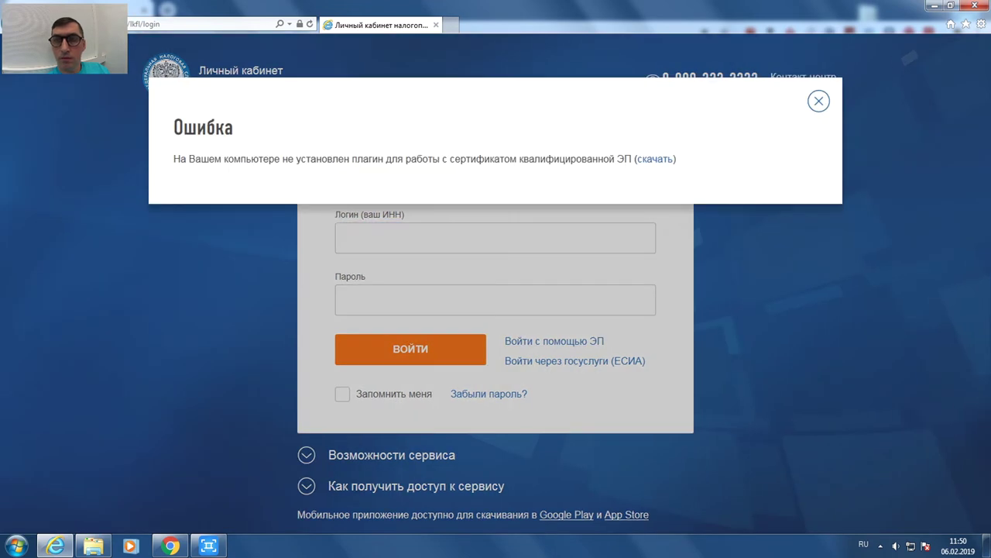
key("Escape")
- Paste the account activation link into the address bar and open it
left_click(193, 24)
key("alt+shift")
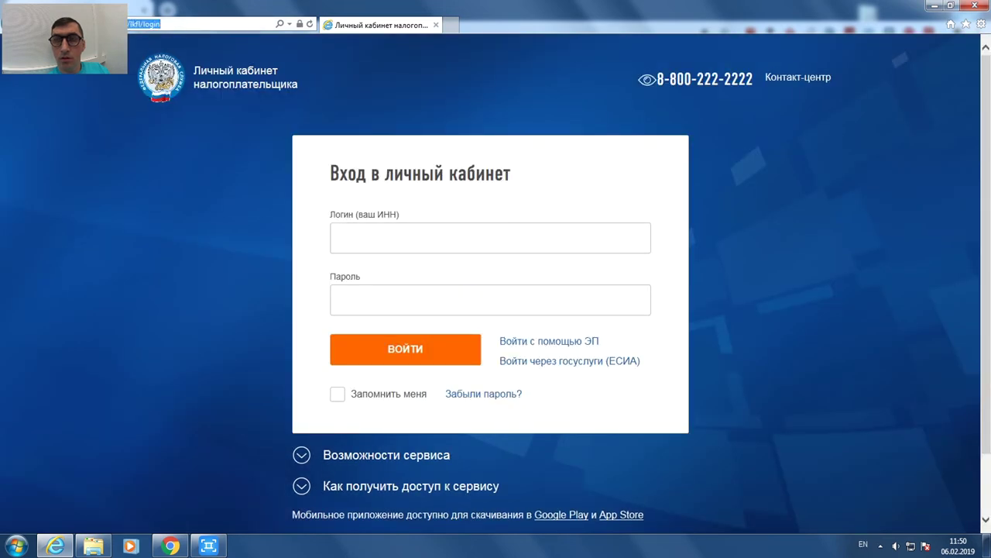
key("ctrl+v")
key("Return")
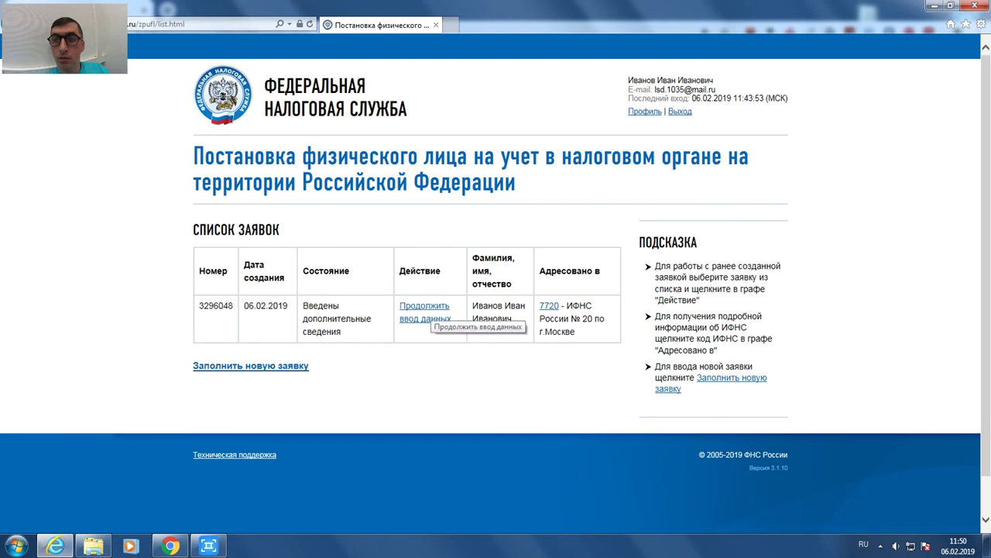
- Resume the saved application and step back through steps 2 and 3 to the step-4 summary
left_click(424, 312)
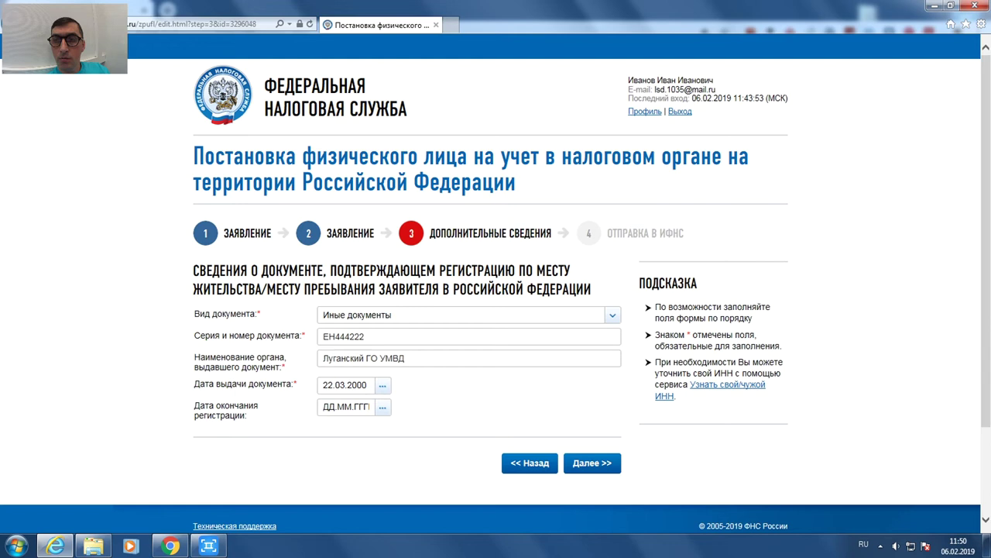
left_click(530, 462)
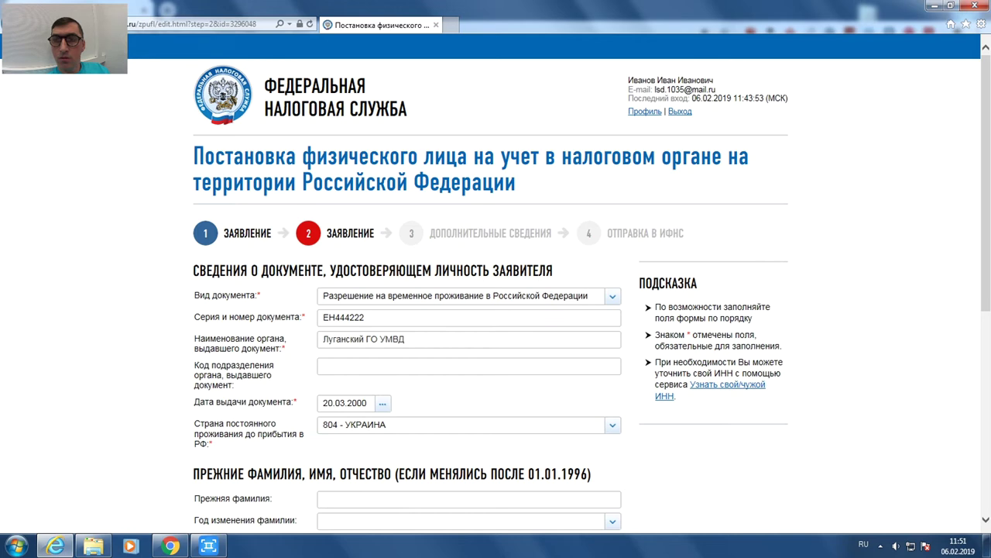
scroll(496, 279, "down", 5)
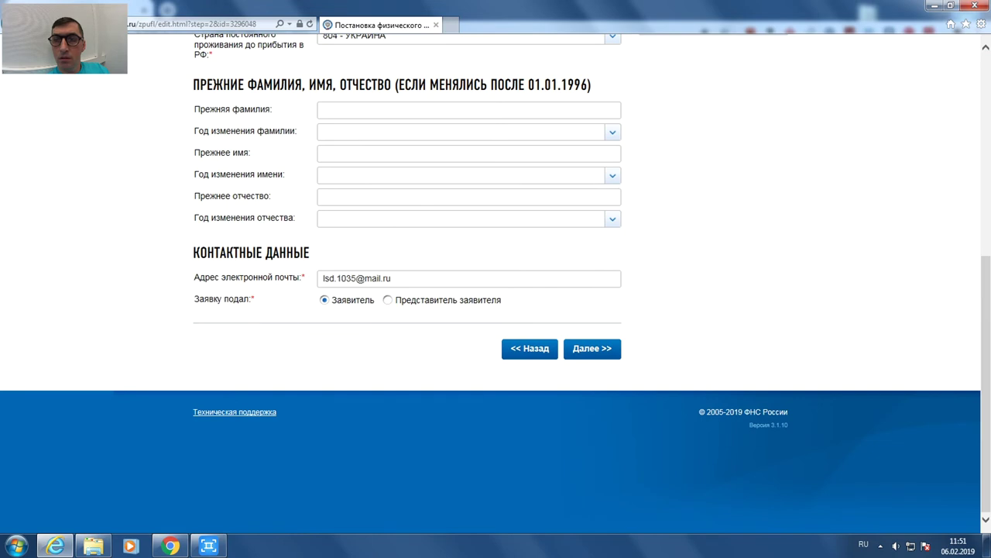
left_click(592, 347)
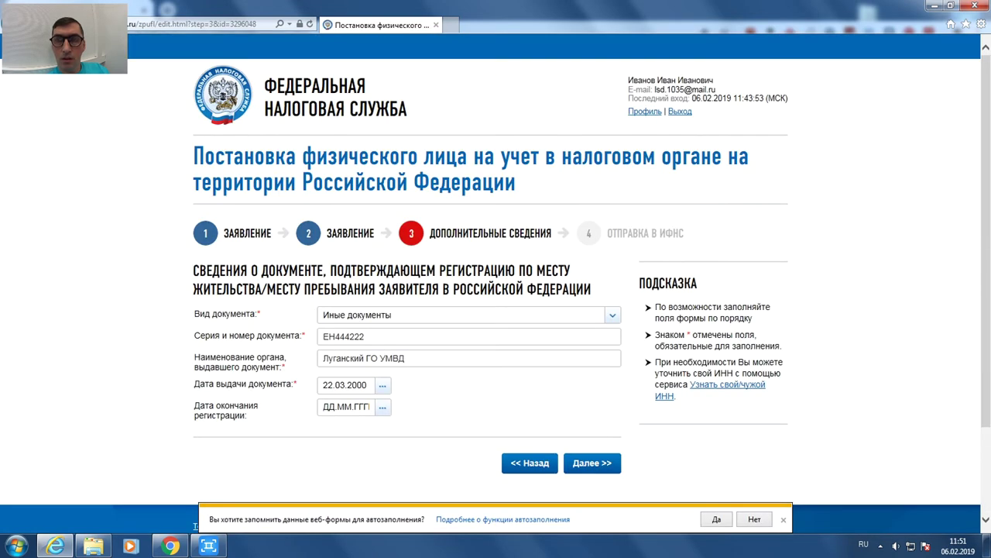
left_click(591, 462)
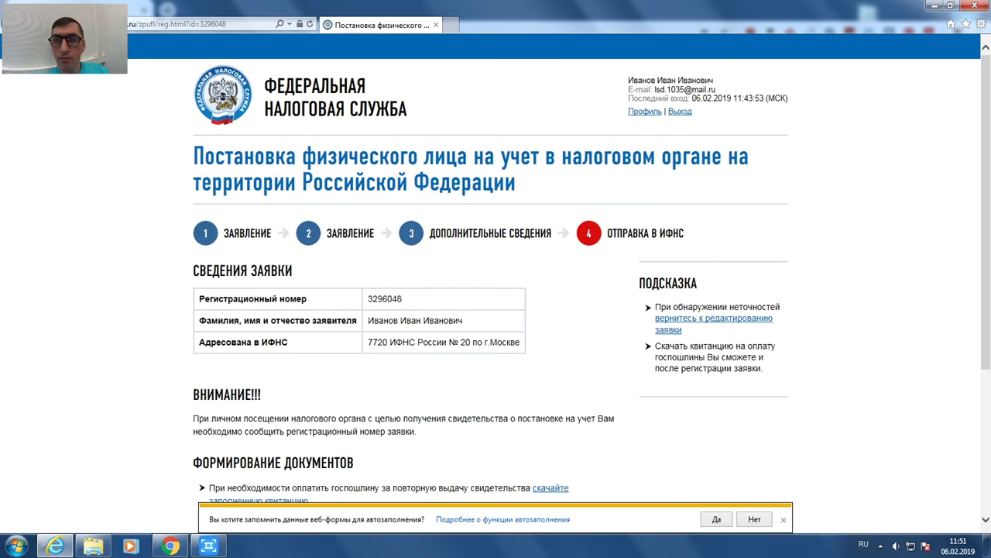
scroll(495, 310, "down", 1)
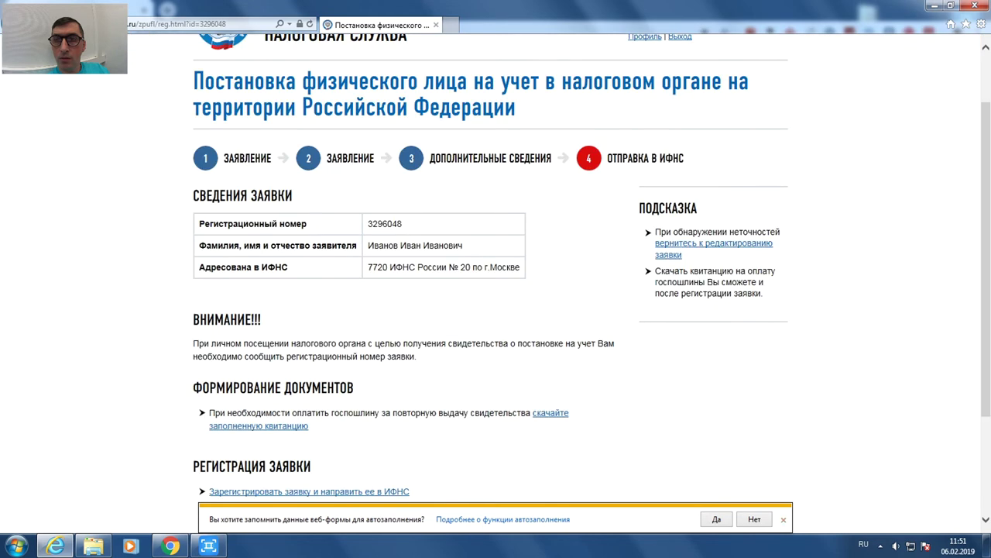